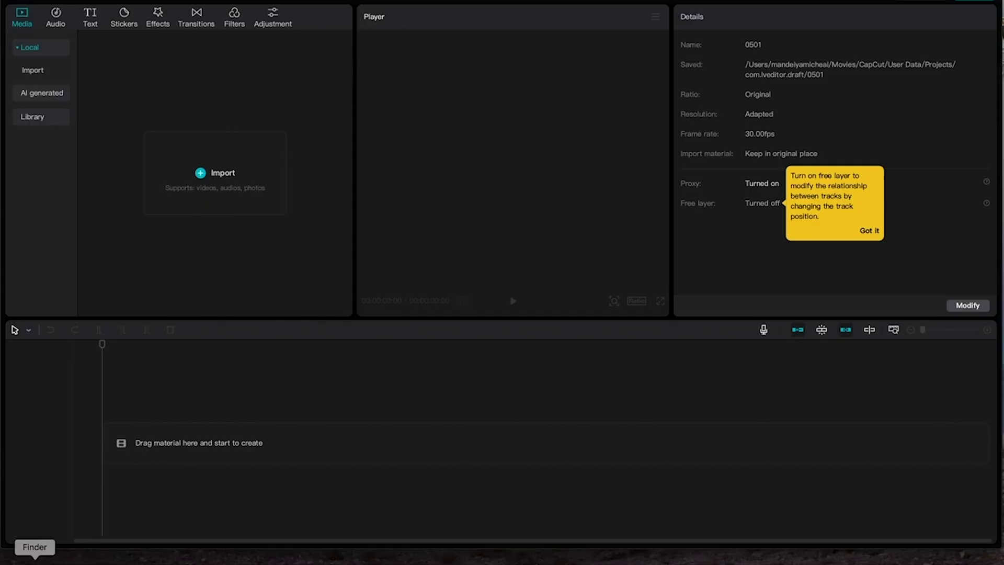
# - Open the SETUP WITH AI TOOL folder containing VIDEO 2.mp4 in Finder
pyautogui.click(35, 562)
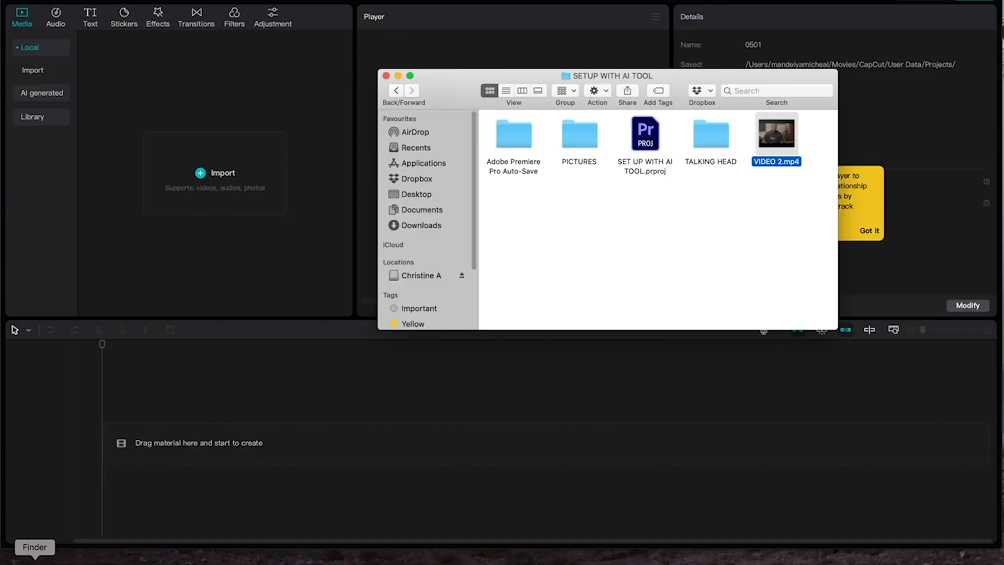
# - Import VIDEO 2.mp4 into Media and place it on the timeline as a 00:31:18 clip
pyautogui.moveTo(693, 149); pyautogui.dragTo(287, 157)
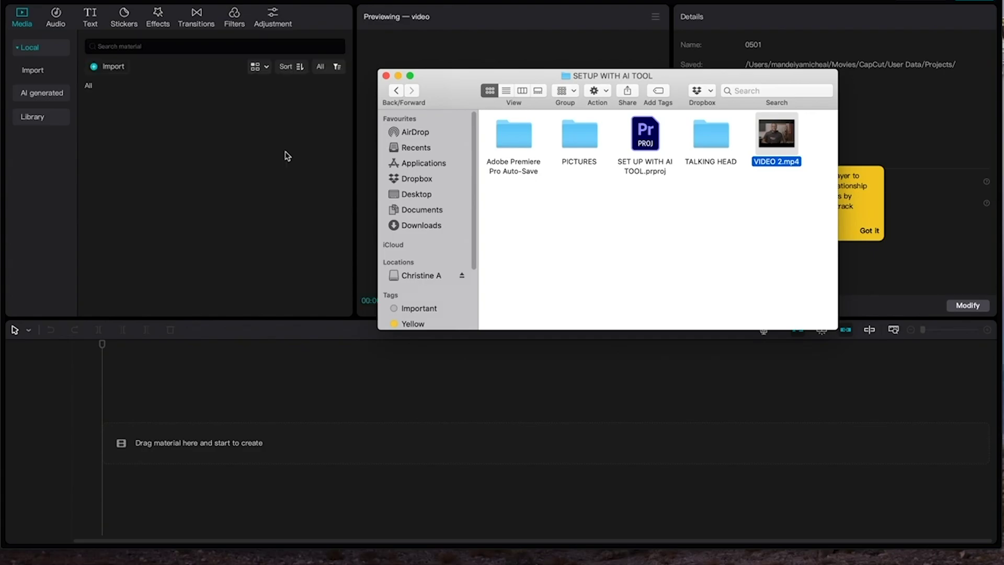
pyautogui.click(130, 137)
pyautogui.moveTo(129, 137); pyautogui.dragTo(138, 444)
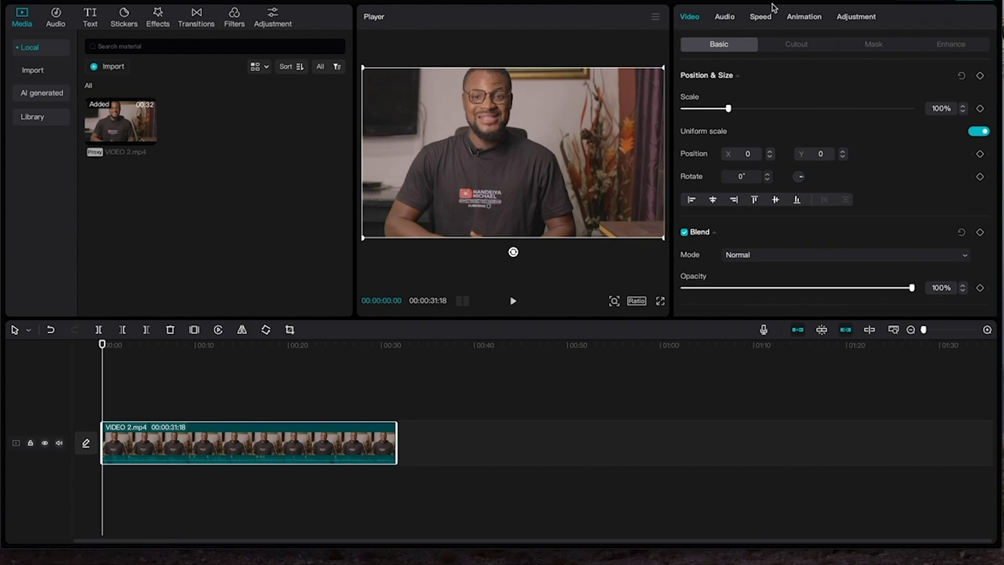
# - Enable Enhance voice with Noise cleanup at 50 and turn on Noise reduction
pyautogui.click(725, 16)
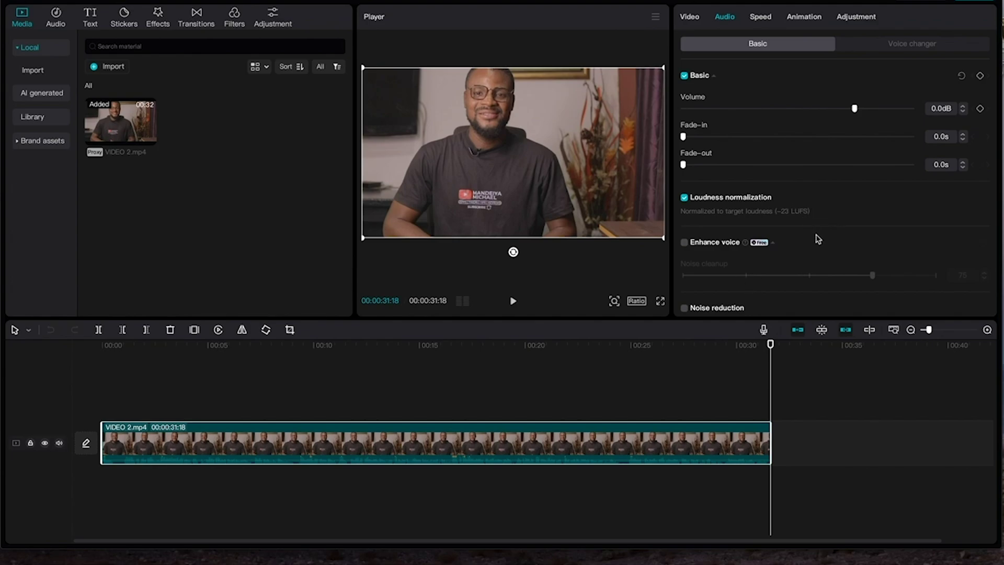
pyautogui.scroll(-2, 863, 258)
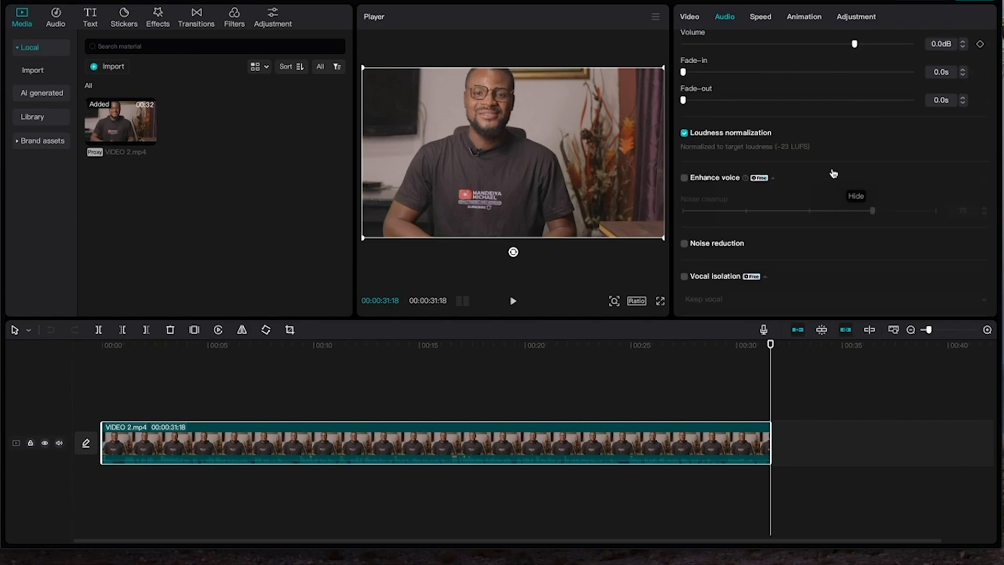
pyautogui.click(684, 178)
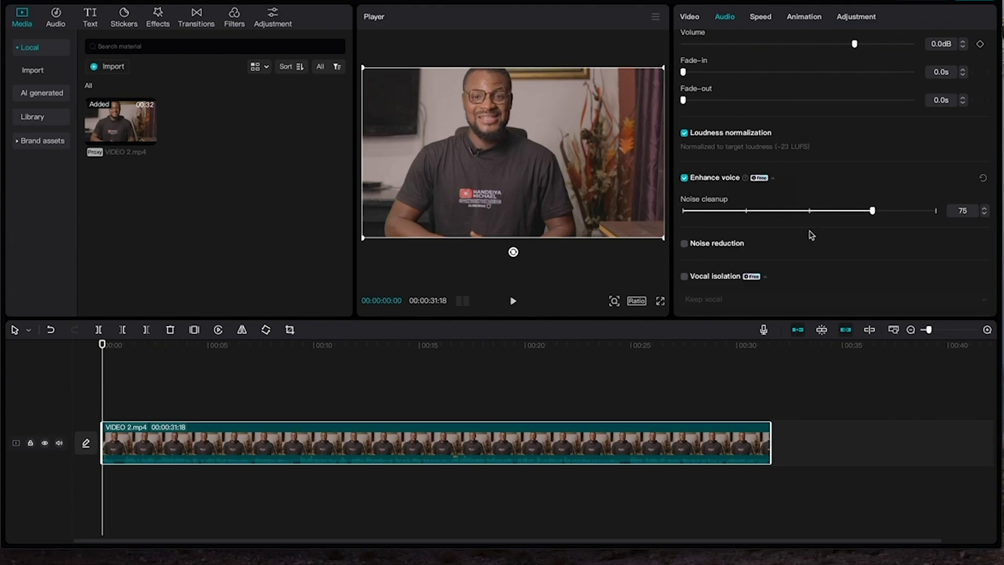
pyautogui.moveTo(826, 221)
pyautogui.mouseDown()
pyautogui.moveTo(787, 220)
pyautogui.moveTo(810, 214)
pyautogui.mouseUp()
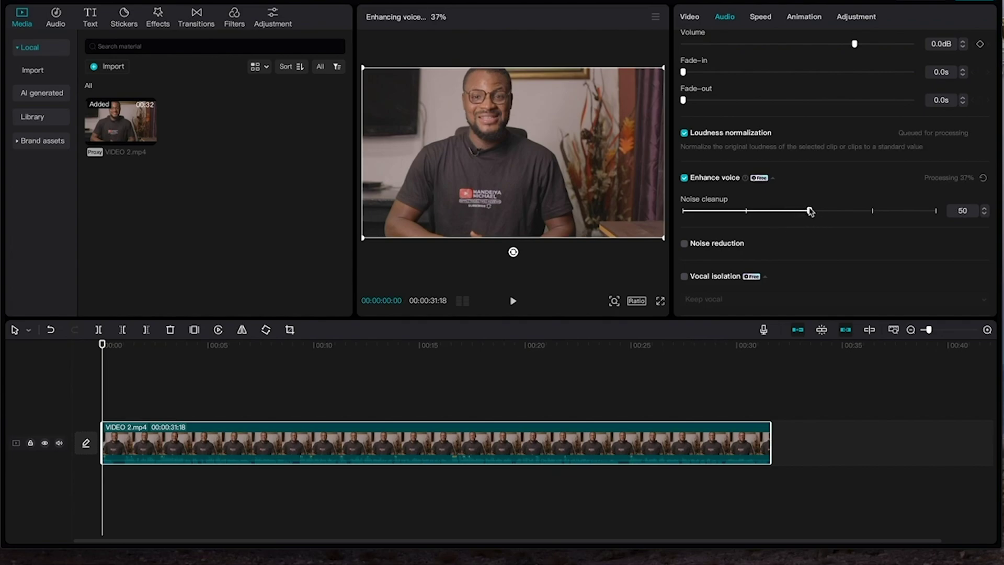
pyautogui.click(686, 249)
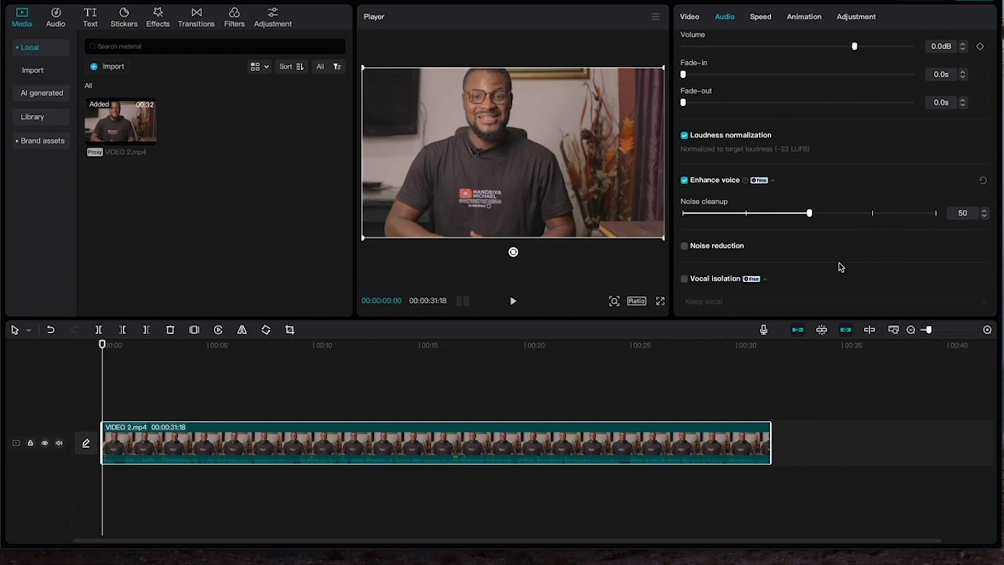
# - Try a short audio fade-in on the clip, then remove it again
pyautogui.scroll(2, 840, 265)
pyautogui.click(686, 137)
pyautogui.moveTo(690, 140); pyautogui.dragTo(663, 184)
pyautogui.moveTo(701, 137); pyautogui.dragTo(662, 137)
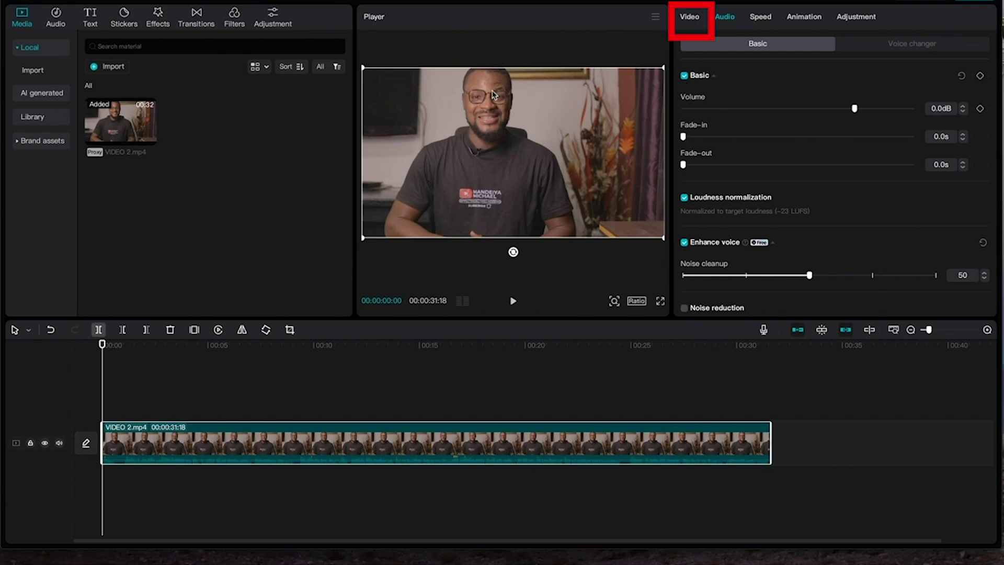
pyautogui.click(690, 19)
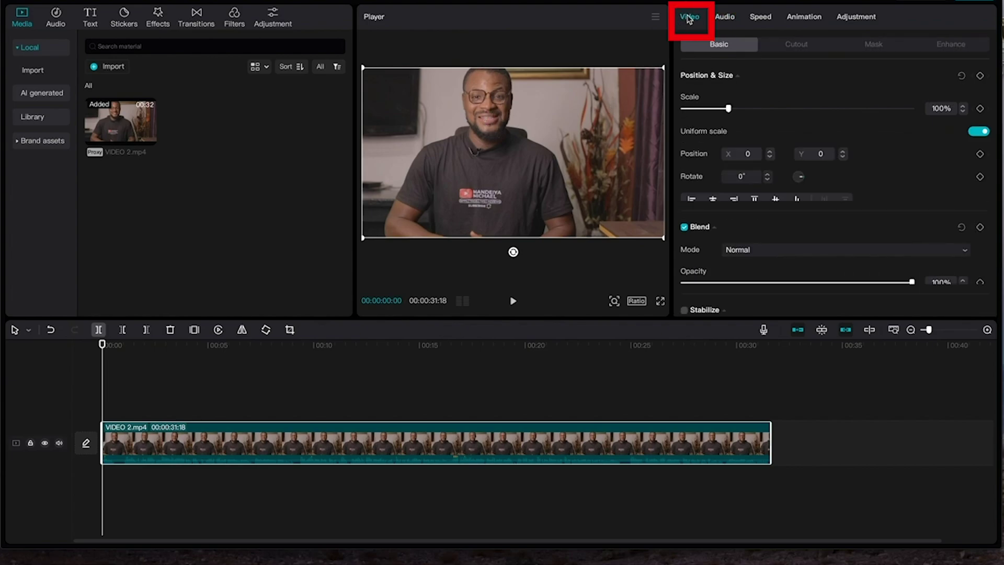
# - Enable face enhancement with Smooth 12, Brighten 4 and White teeth 9
pyautogui.click(951, 47)
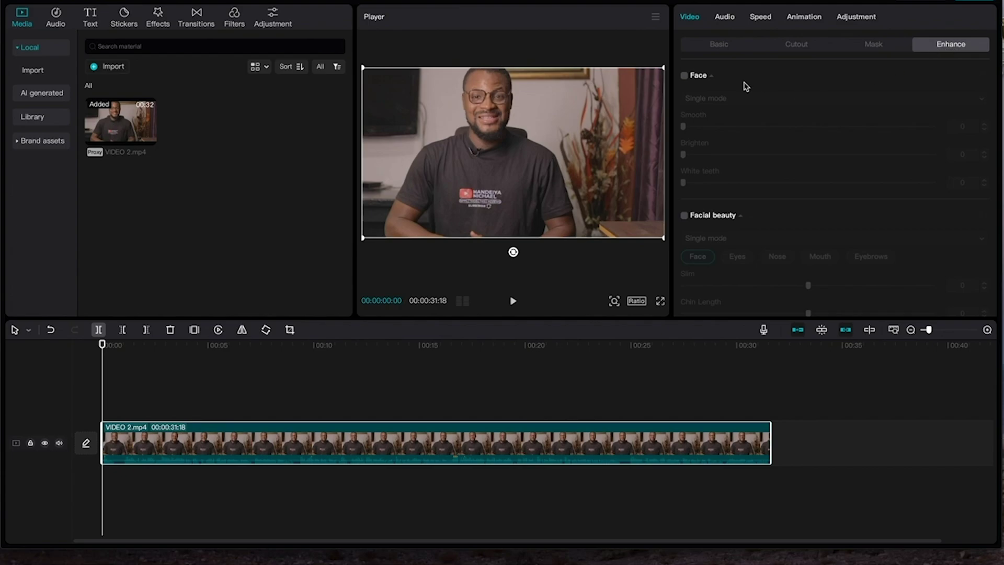
pyautogui.click(684, 77)
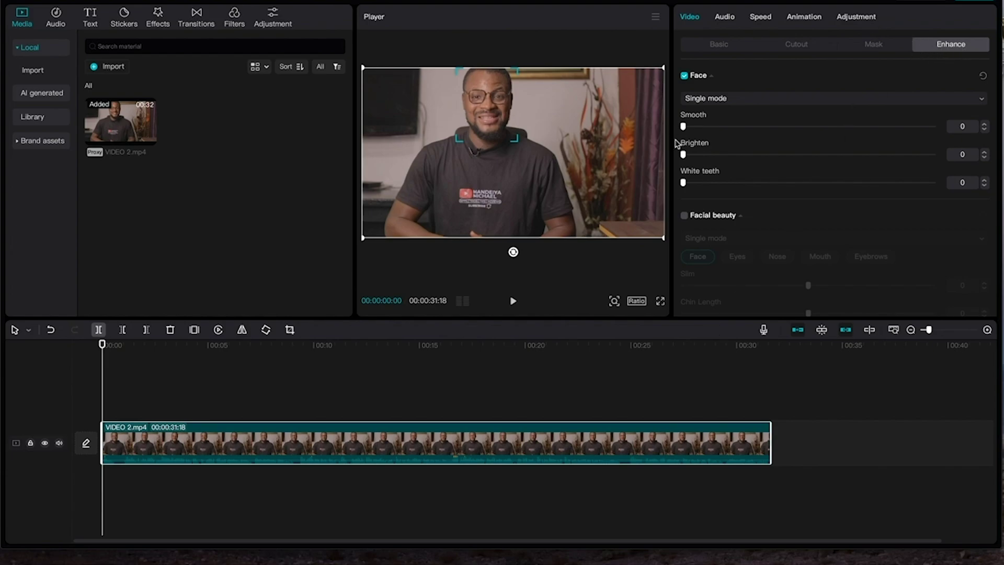
pyautogui.moveTo(684, 126); pyautogui.dragTo(704, 184)
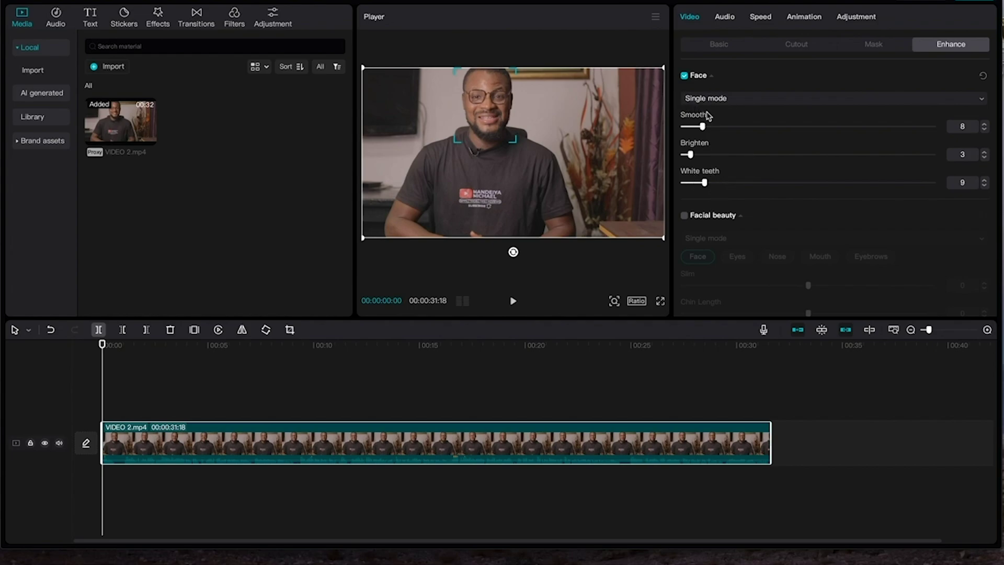
pyautogui.moveTo(705, 127); pyautogui.dragTo(714, 127)
pyautogui.click(471, 345)
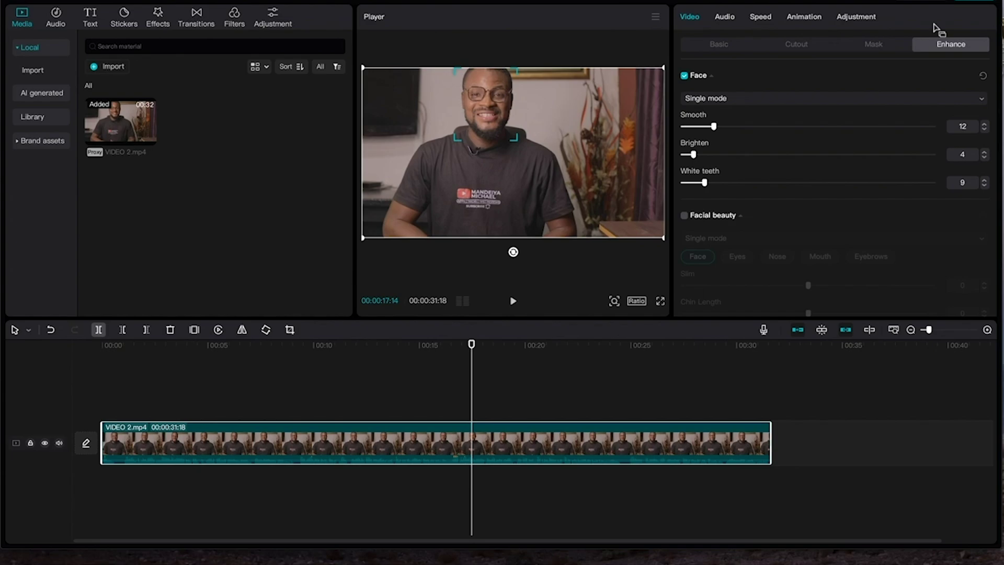
pyautogui.click(856, 20)
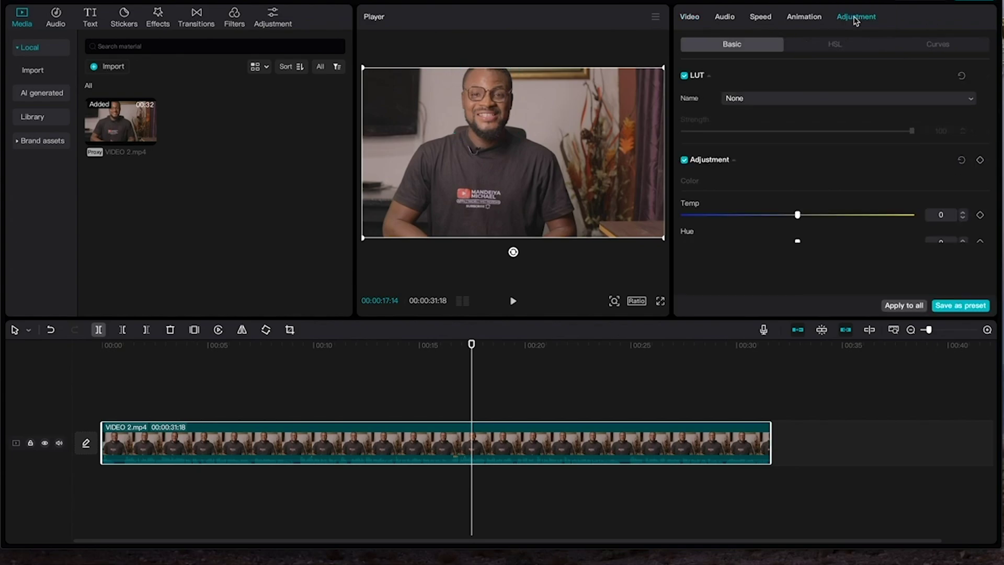
# - Add a point to the Luma curve and bend the Red curve into a gentle S
pyautogui.click(934, 49)
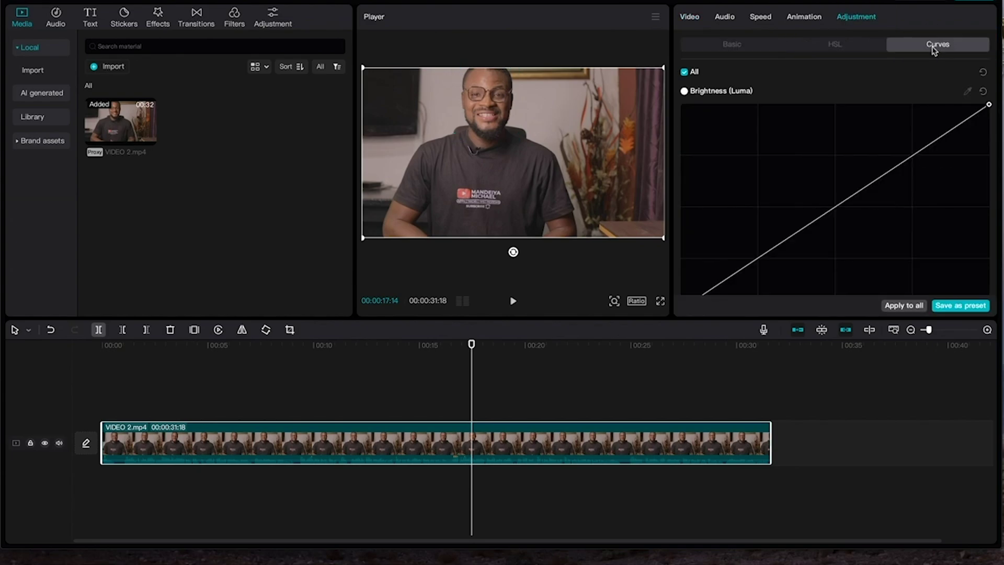
pyautogui.click(920, 151)
pyautogui.click(918, 151)
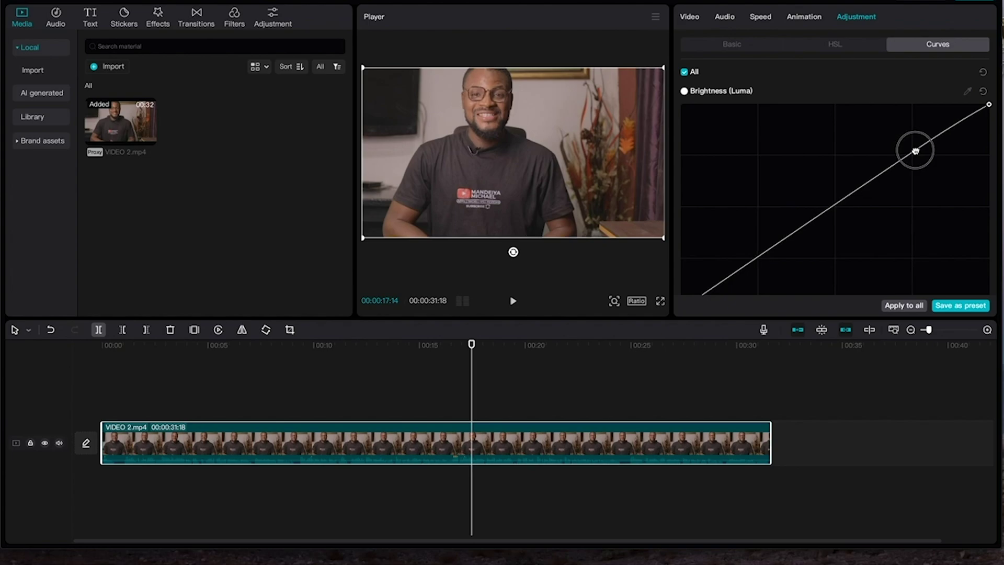
pyautogui.scroll(-1, 713, 249)
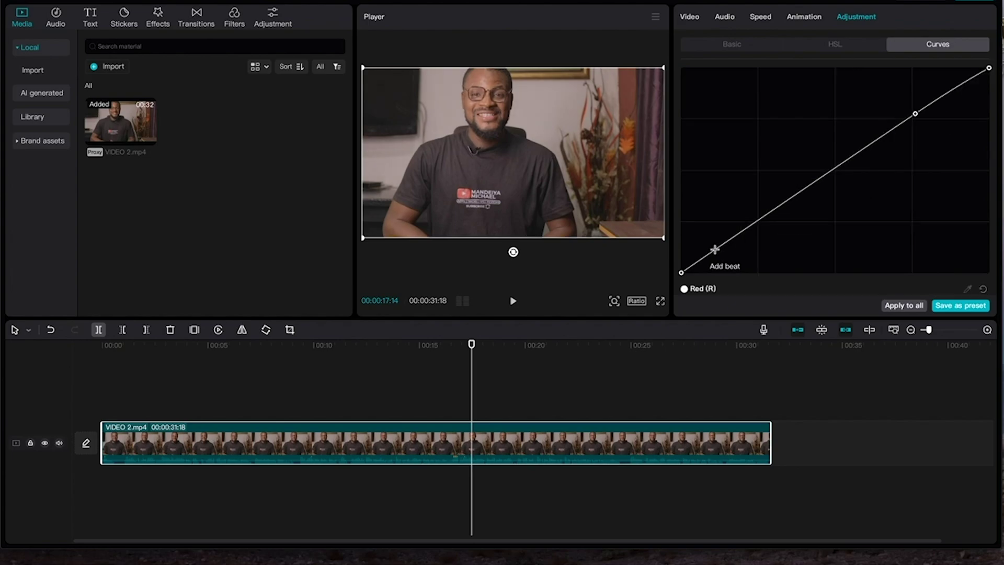
pyautogui.click(755, 225)
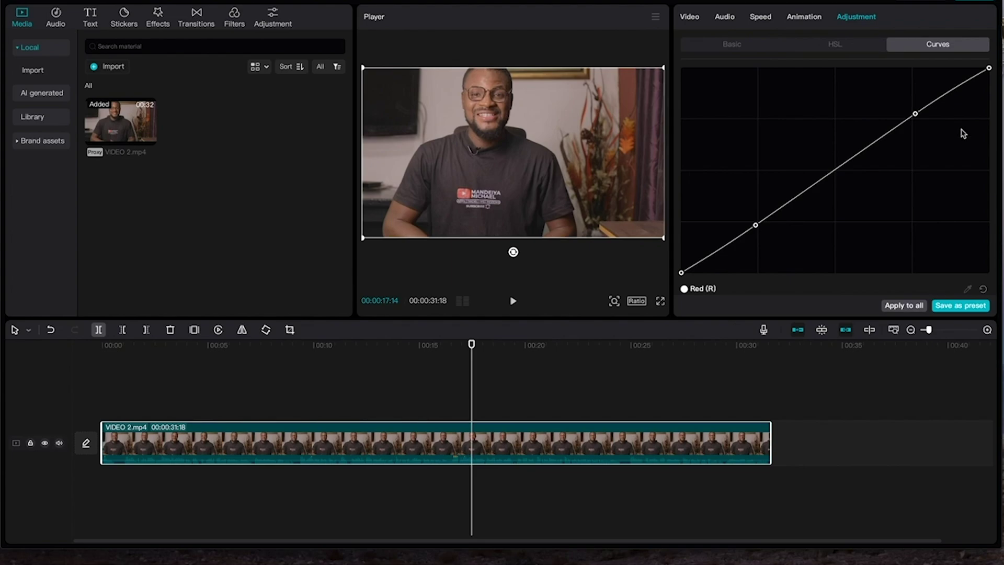
pyautogui.click(917, 113)
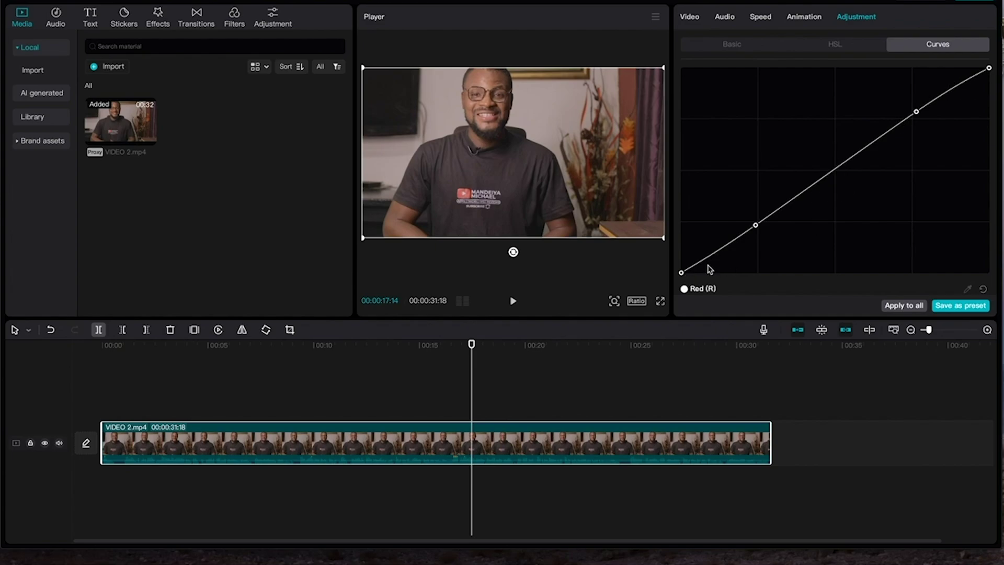
pyautogui.click(756, 226)
pyautogui.moveTo(756, 226)
pyautogui.mouseDown()
pyautogui.moveTo(765, 234)
pyautogui.moveTo(762, 224)
pyautogui.mouseUp()
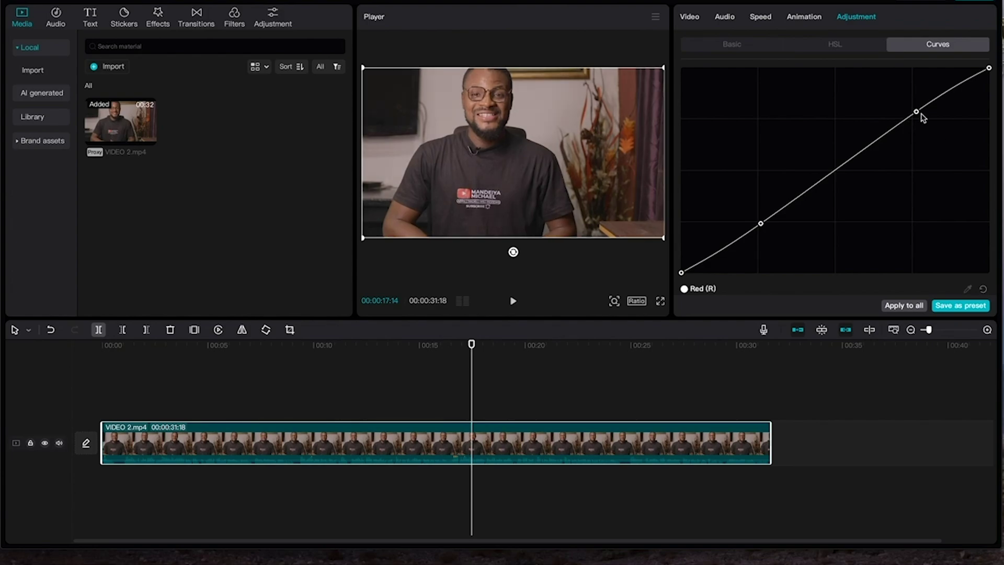
# - Toggle all curves off and back on to compare the grade
pyautogui.scroll(2, 870, 220)
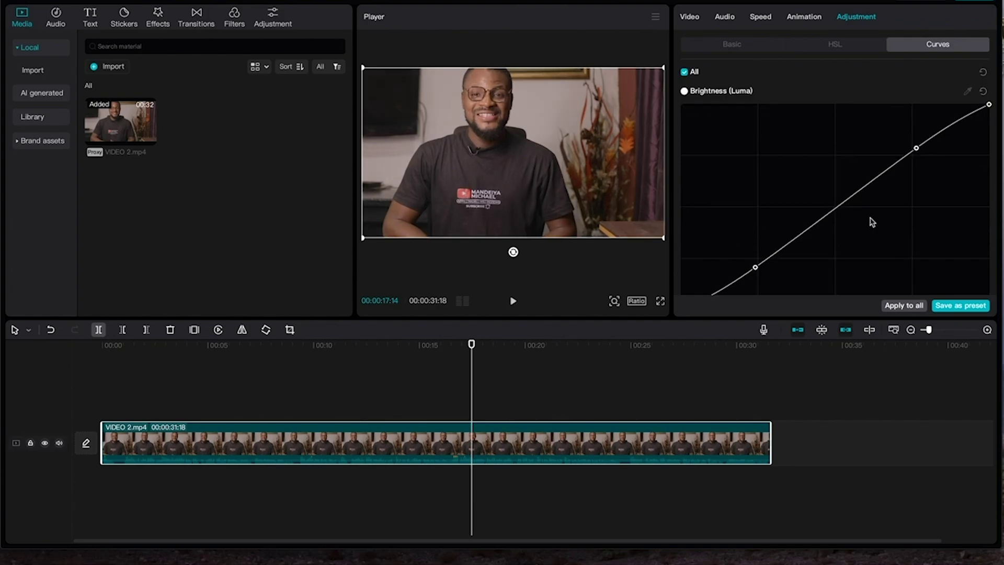
pyautogui.click(685, 72)
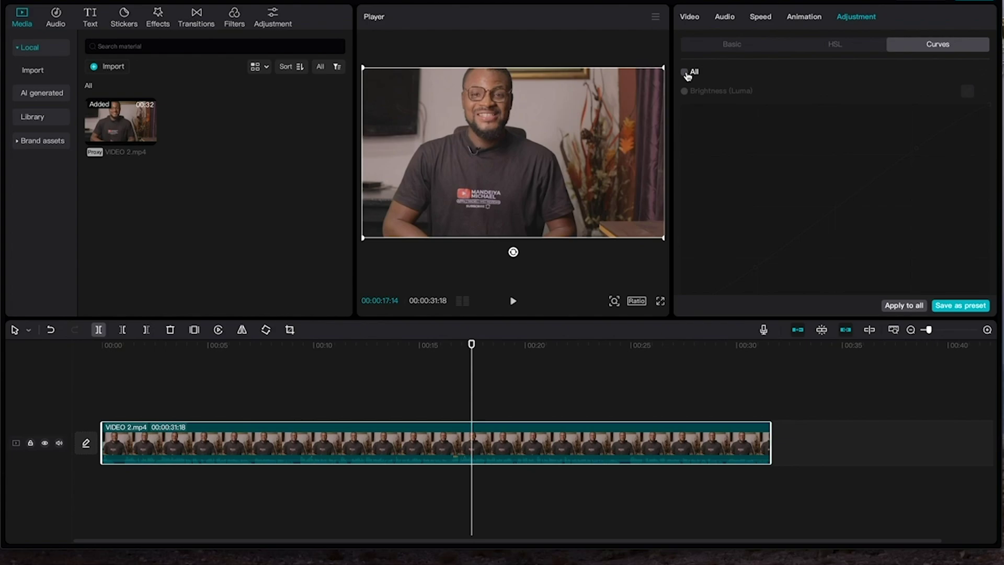
pyautogui.click(687, 73)
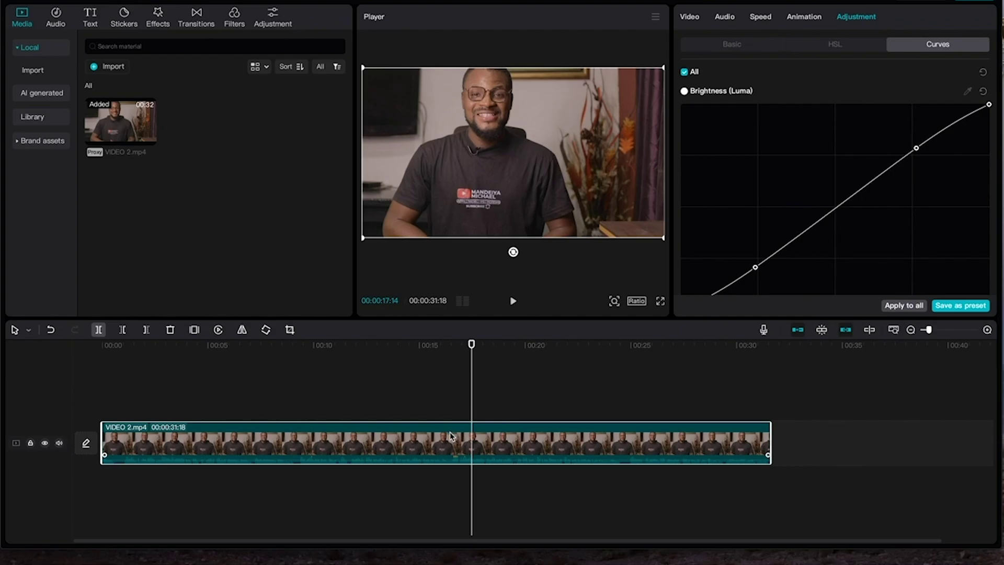
# - Duplicate VIDEO 2.mp4 onto a new track above the original and mute the copy's audio
pyautogui.rightClick(330, 445)
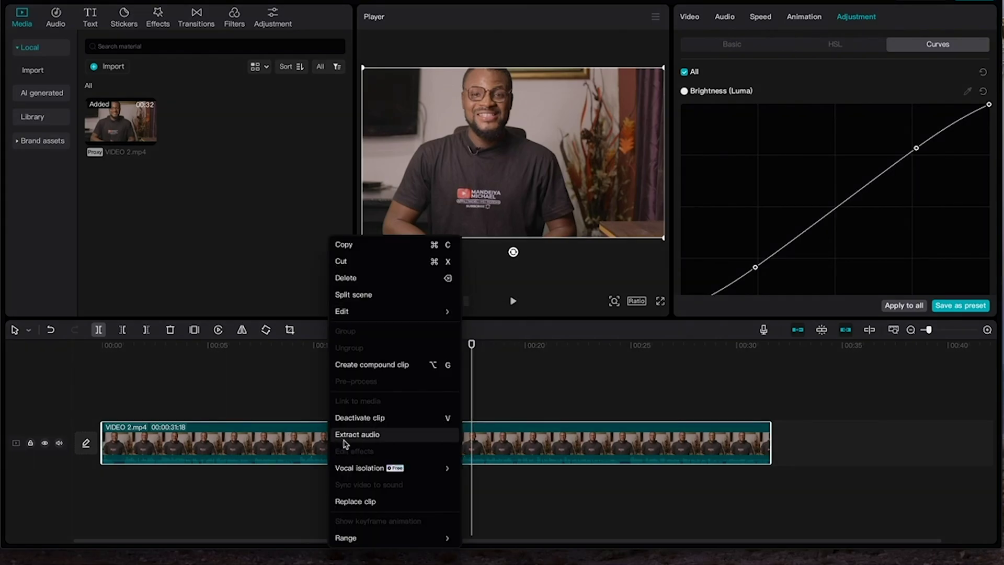
pyautogui.click(330, 448)
pyautogui.rightClick(330, 447)
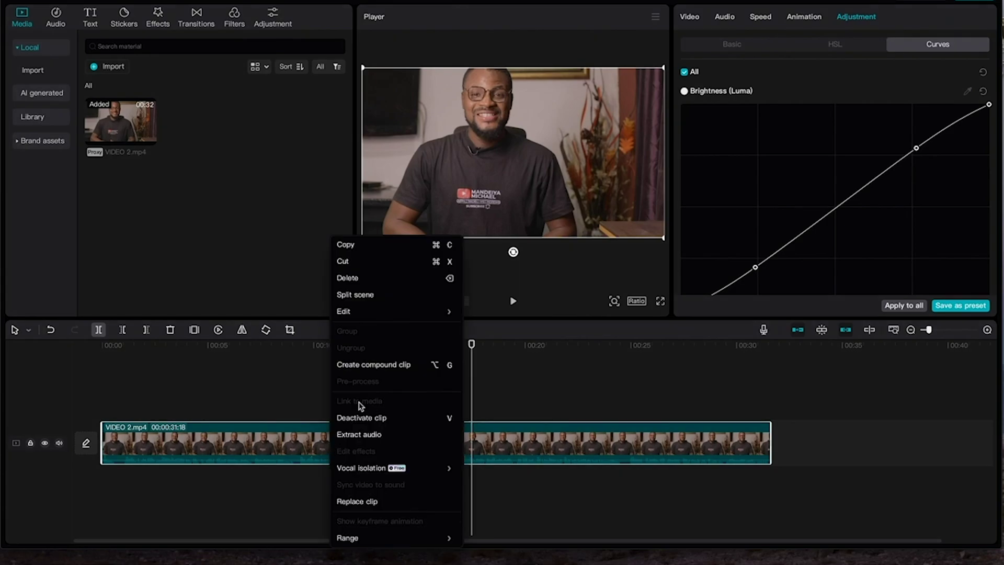
pyautogui.click(354, 248)
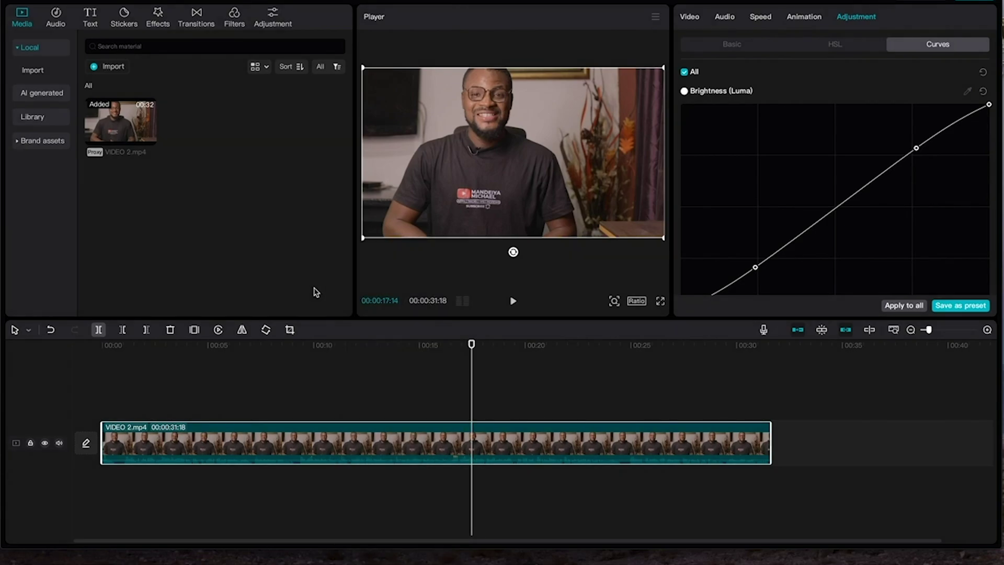
pyautogui.click(109, 412)
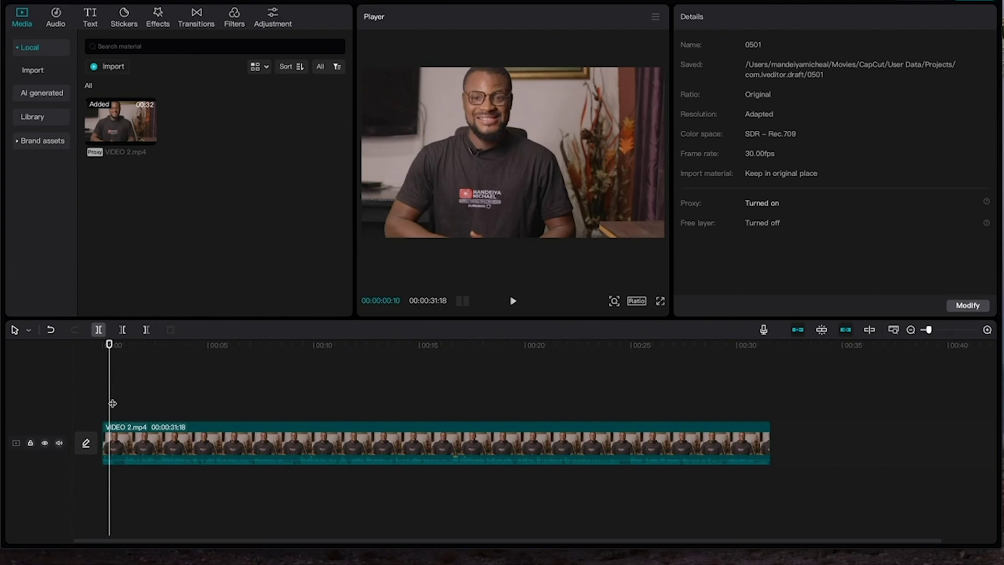
pyautogui.rightClick(112, 404)
pyautogui.click(130, 408)
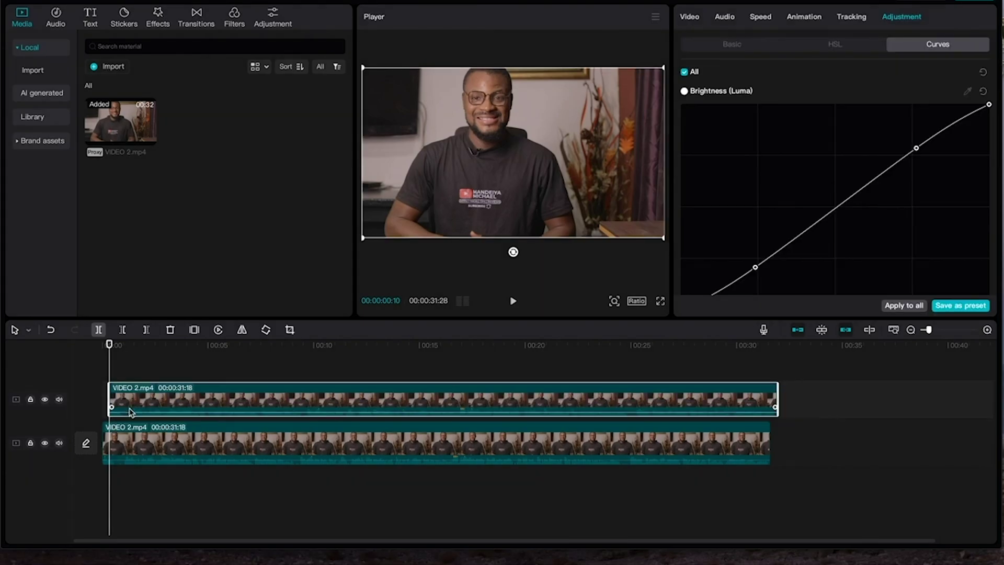
pyautogui.press('super+z')
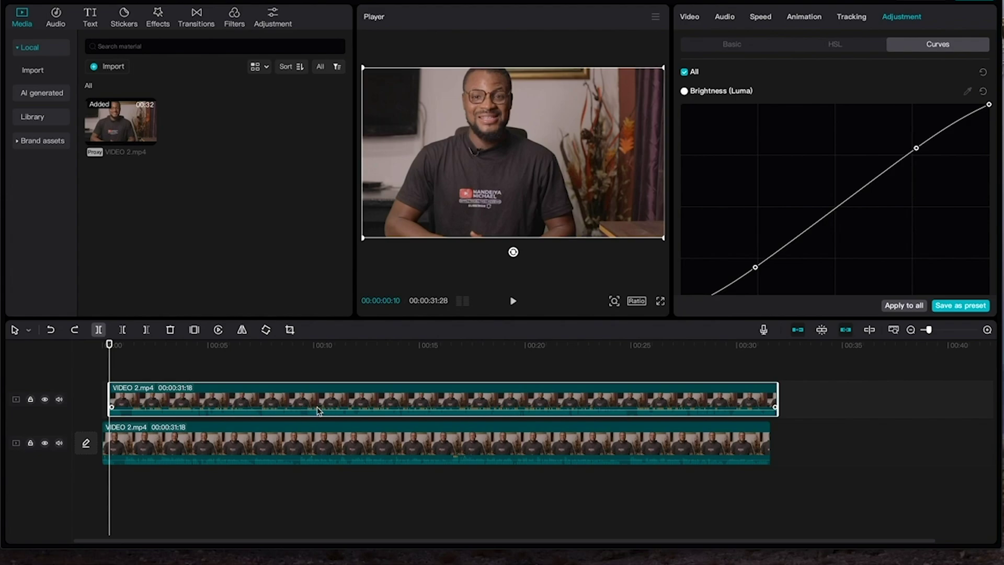
pyautogui.click(298, 409)
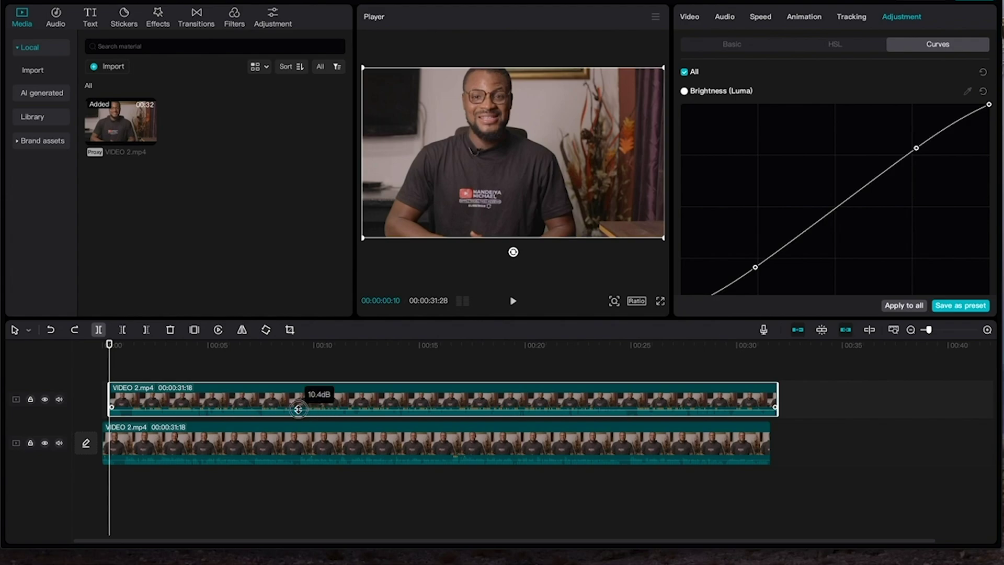
pyautogui.moveTo(299, 409); pyautogui.dragTo(299, 422)
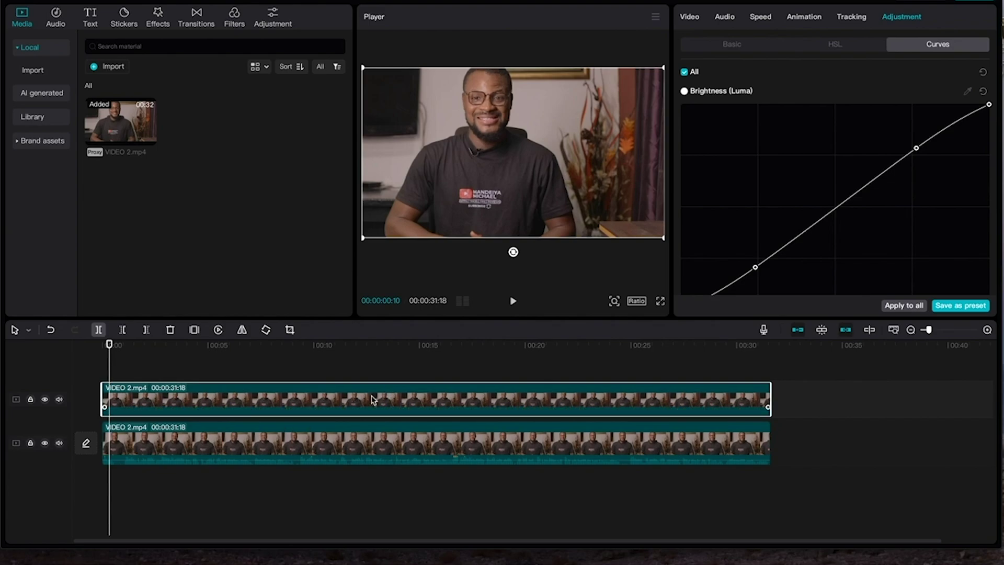
# - Apply Auto cutout to the upper duplicate clip, then select the lower clip
pyautogui.click(688, 18)
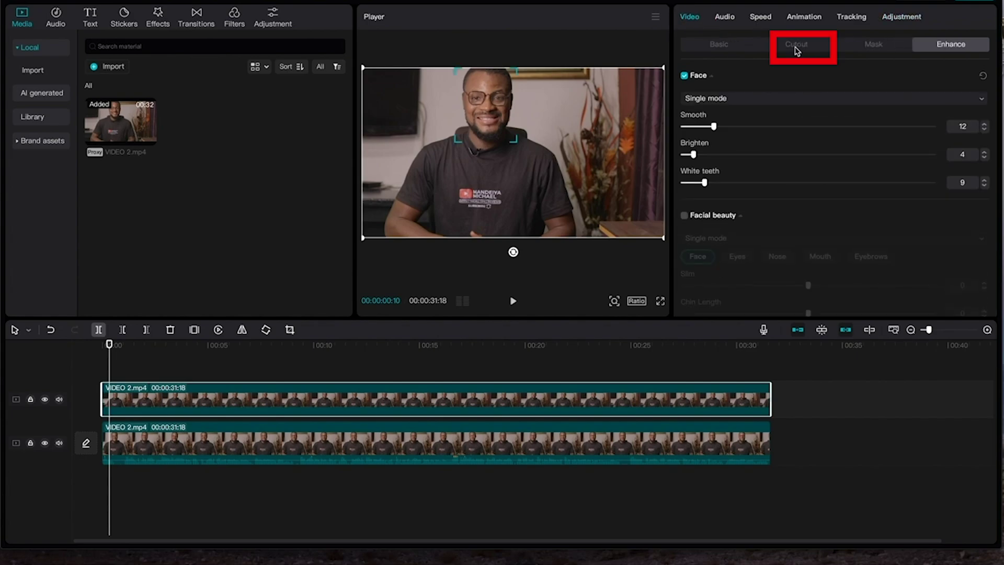
pyautogui.click(796, 46)
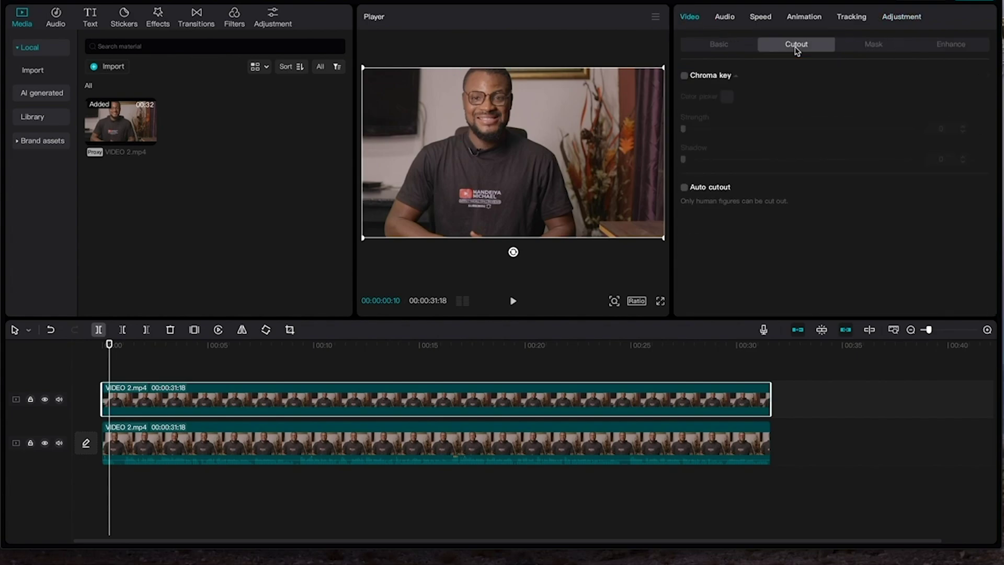
pyautogui.click(684, 188)
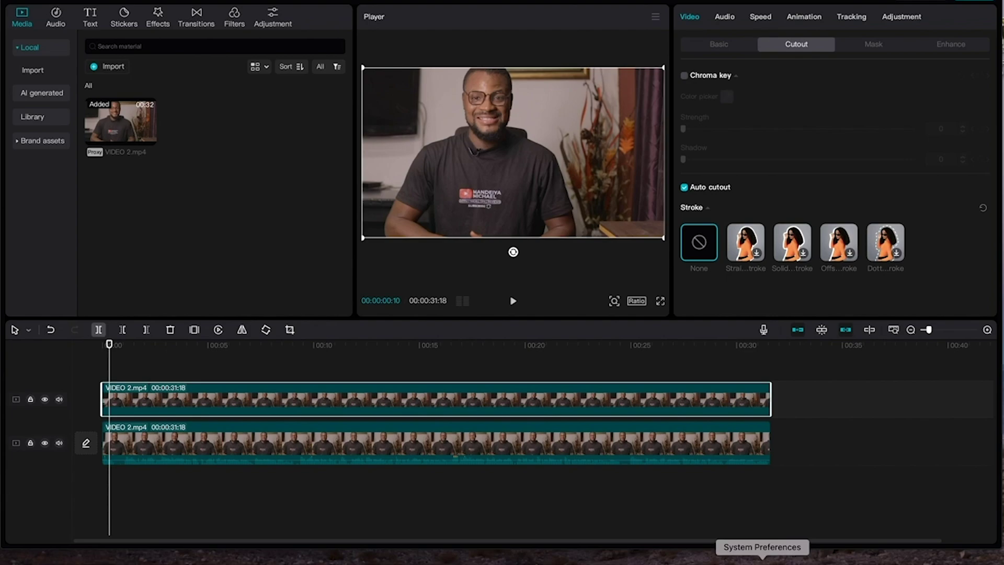
pyautogui.click(473, 444)
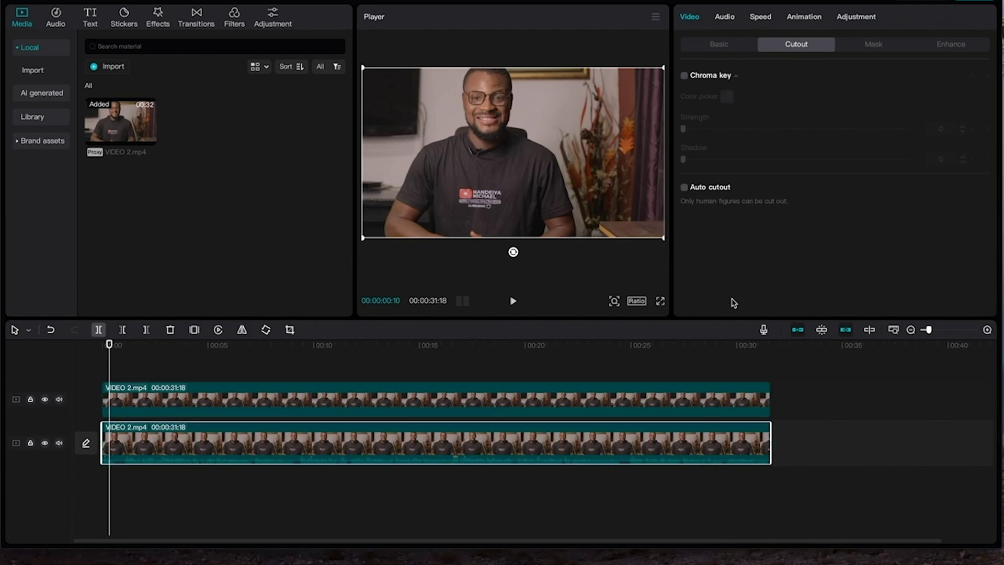
# - Turn on Relight for the lower clip and apply the Teal Ambient preset
pyautogui.click(718, 47)
pyautogui.scroll(-10, 899, 195)
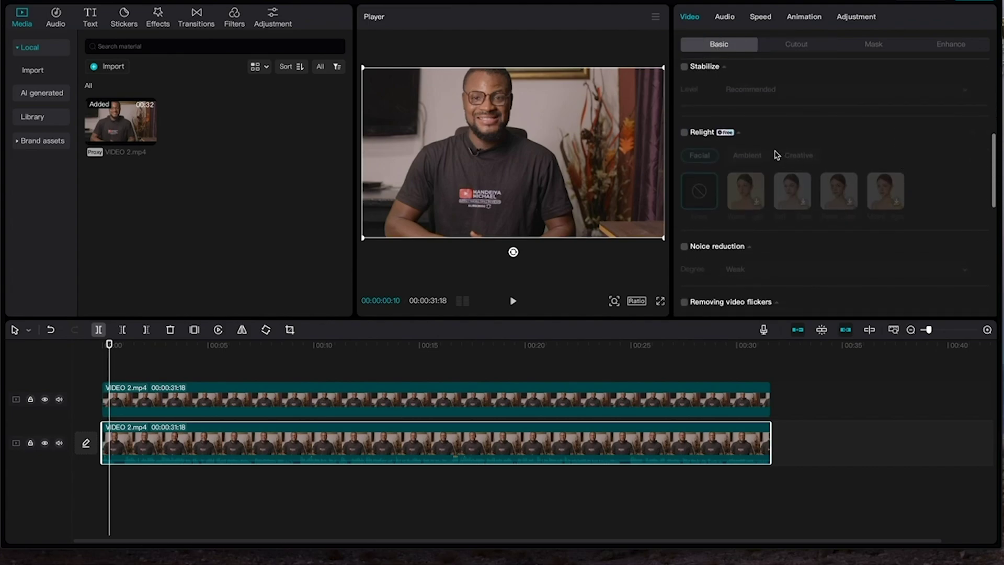
pyautogui.click(684, 133)
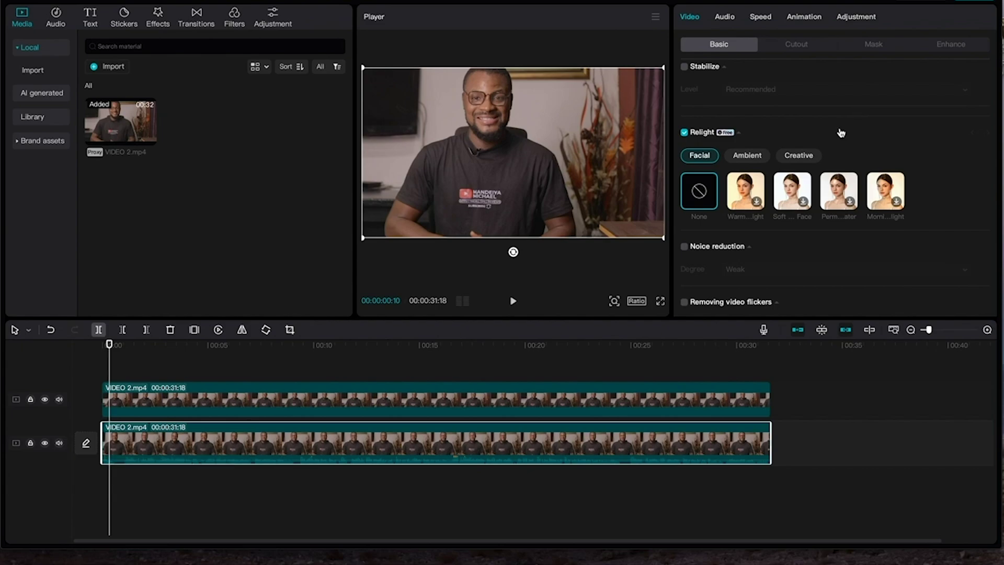
pyautogui.click(747, 159)
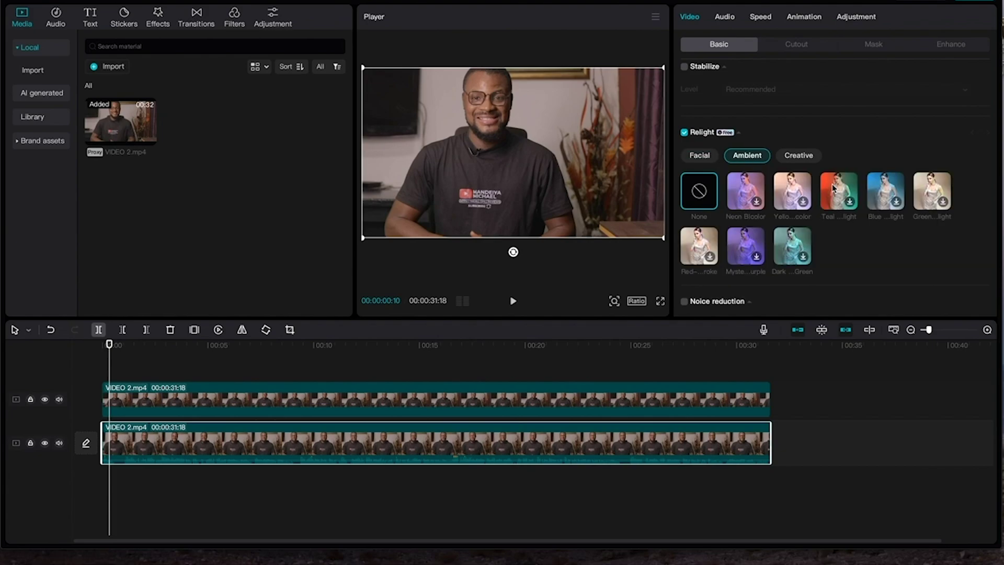
pyautogui.click(846, 199)
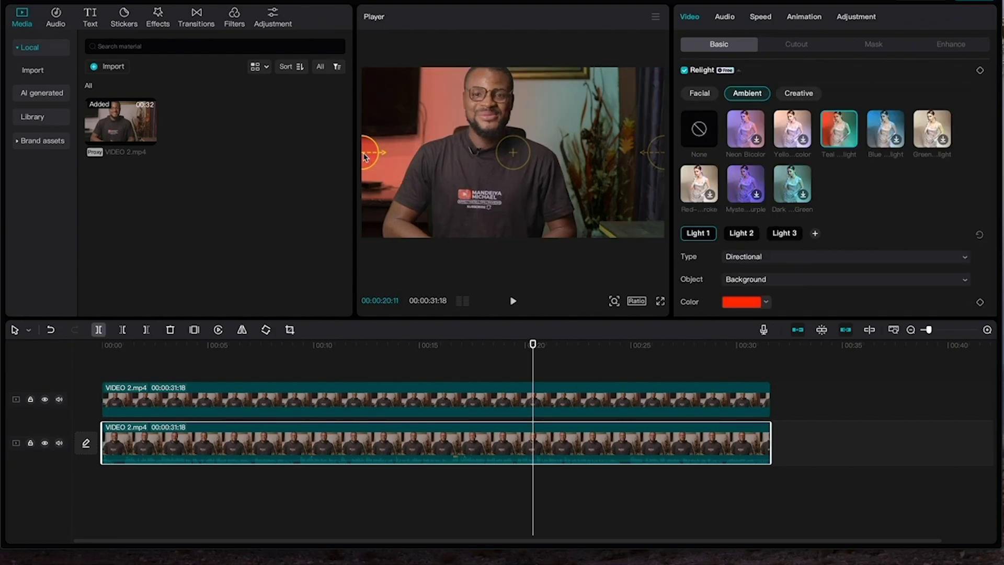
# - Nudge the first light into the frame and set the light type to Point
pyautogui.moveTo(370, 159); pyautogui.dragTo(378, 155)
pyautogui.click(964, 259)
pyautogui.click(778, 276)
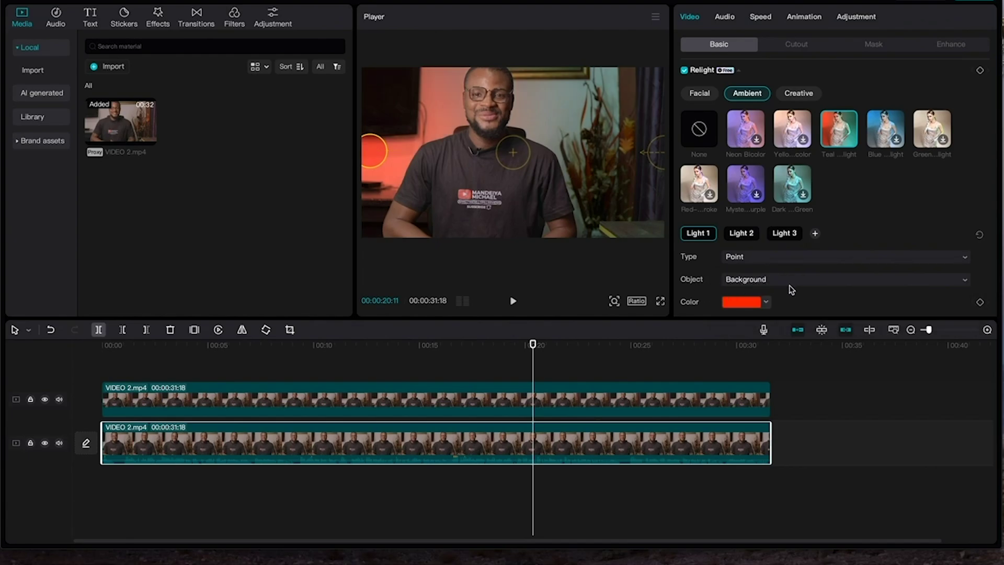
# - Turn Light 2 blue and raise its intensity, distance and radius to 76
pyautogui.click(645, 153)
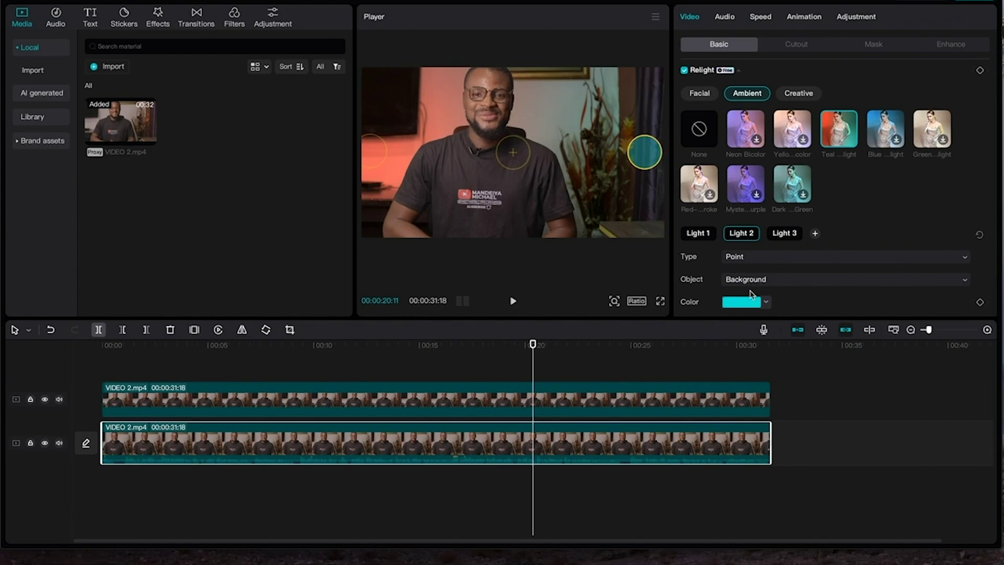
pyautogui.click(747, 305)
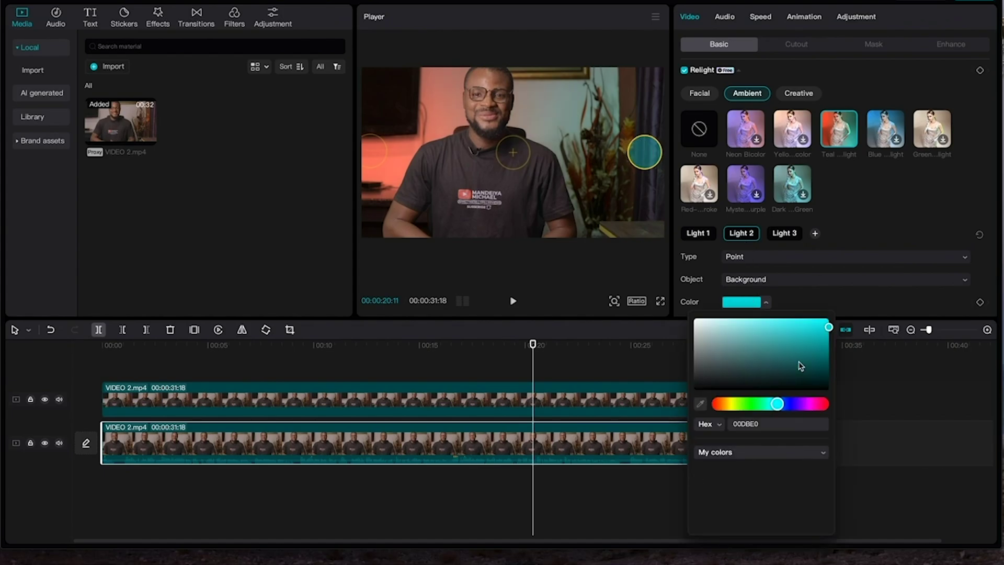
pyautogui.moveTo(780, 413); pyautogui.dragTo(789, 412)
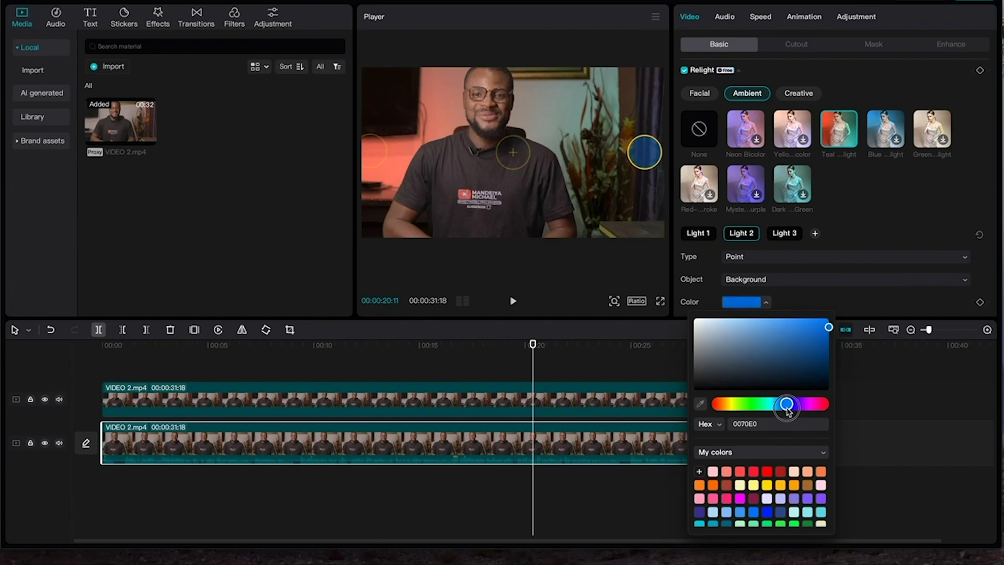
pyautogui.scroll(-3, 834, 271)
pyautogui.moveTo(819, 241); pyautogui.dragTo(887, 243)
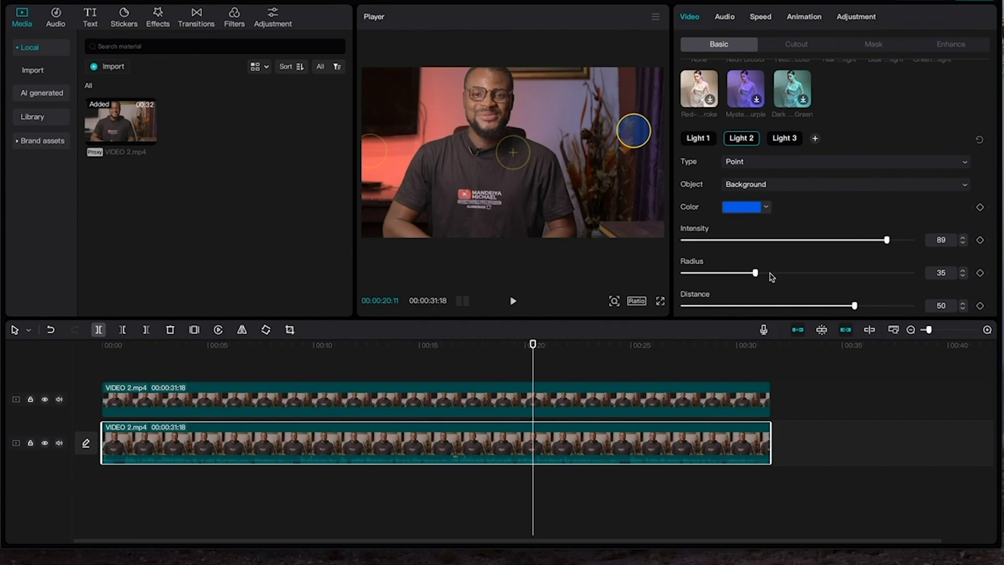
pyautogui.scroll(-1, 790, 262)
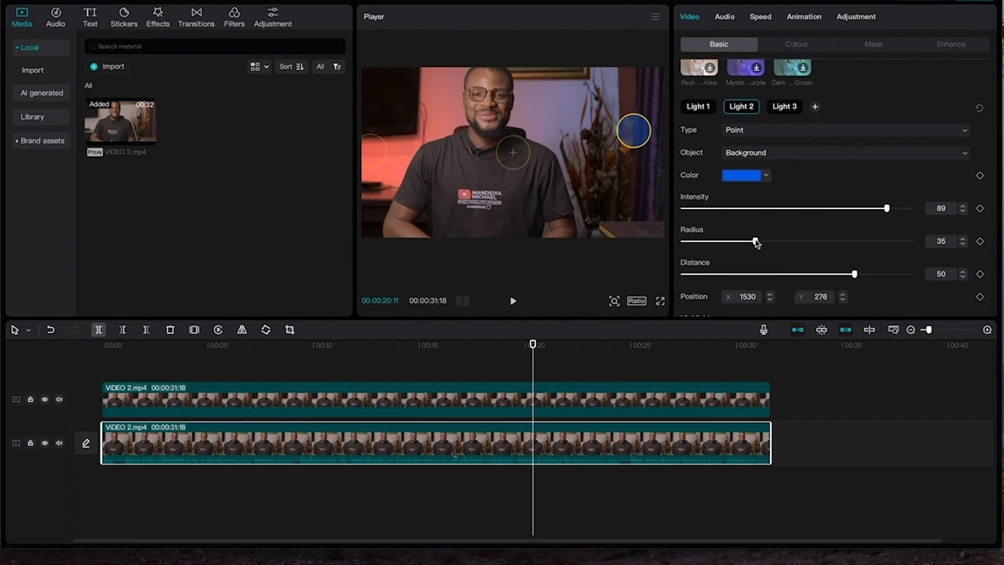
pyautogui.moveTo(756, 242); pyautogui.dragTo(800, 242)
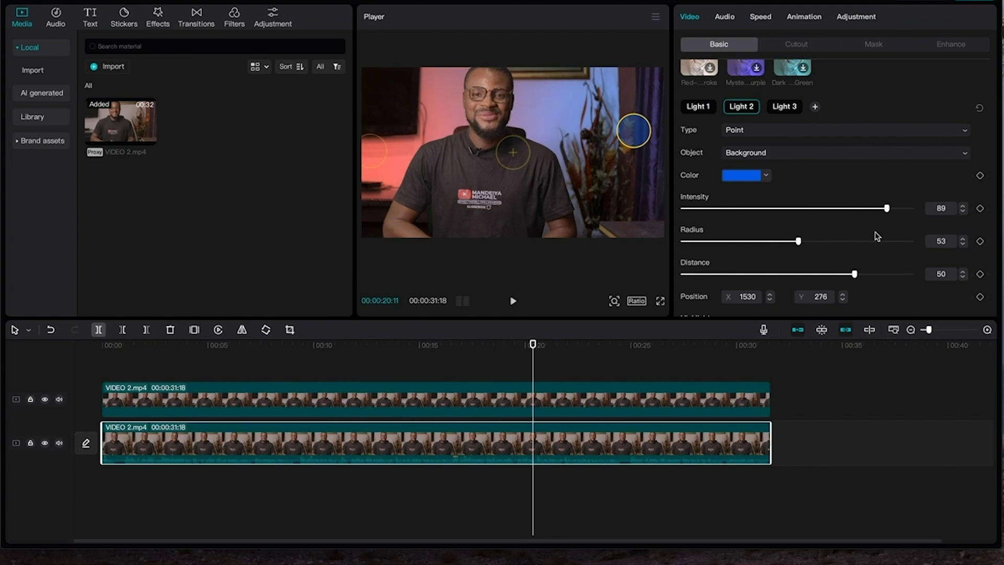
pyautogui.moveTo(855, 274); pyautogui.dragTo(874, 274)
pyautogui.moveTo(798, 242); pyautogui.dragTo(854, 241)
pyautogui.moveTo(892, 209); pyautogui.dragTo(894, 208)
pyautogui.moveTo(874, 274); pyautogui.dragTo(879, 272)
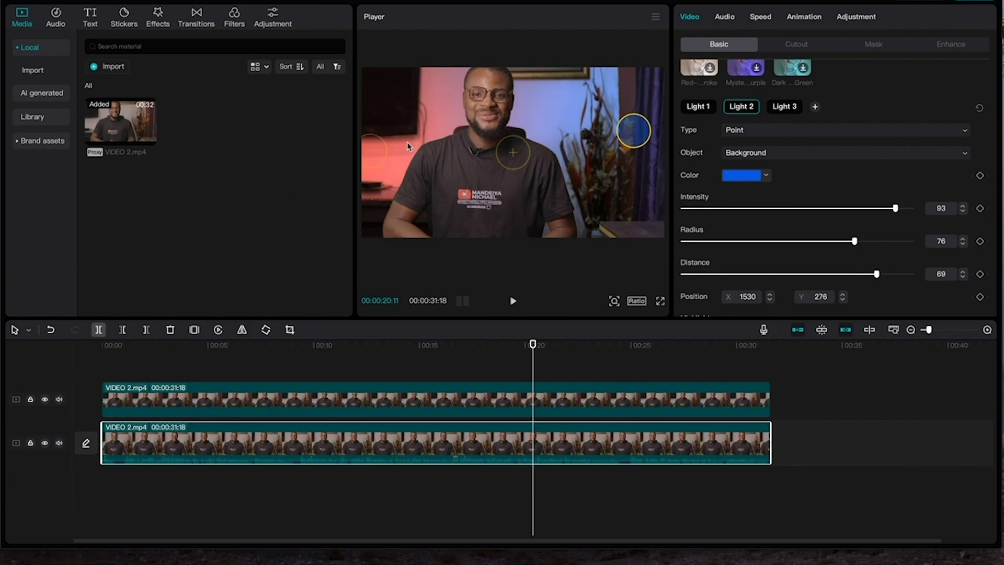
# - Reposition the red Light 1 and set intensity 93, radius 82, distance 80, brightness 60
pyautogui.click(698, 106)
pyautogui.moveTo(372, 150); pyautogui.dragTo(380, 136)
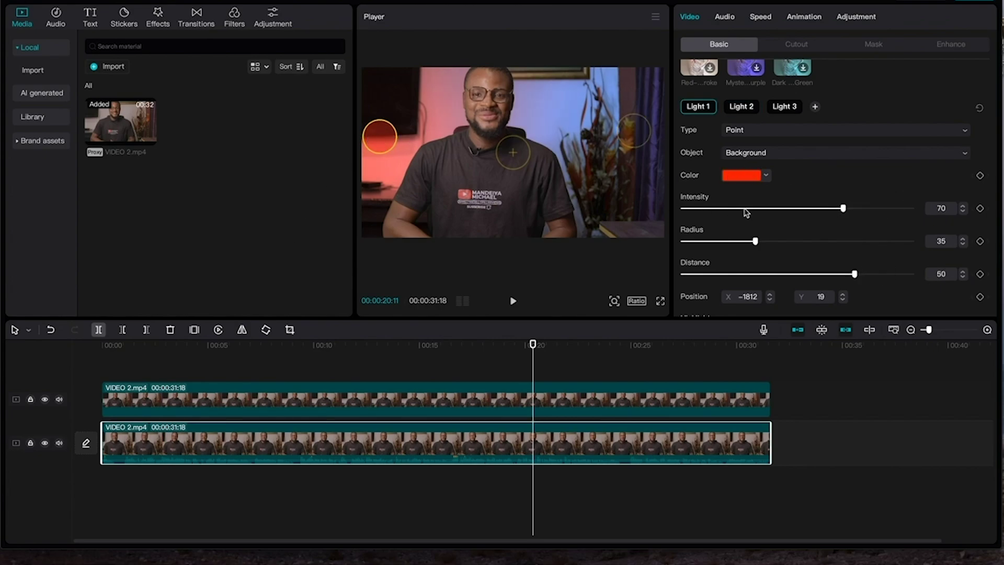
pyautogui.moveTo(844, 209); pyautogui.dragTo(871, 208)
pyautogui.moveTo(756, 242); pyautogui.dragTo(872, 273)
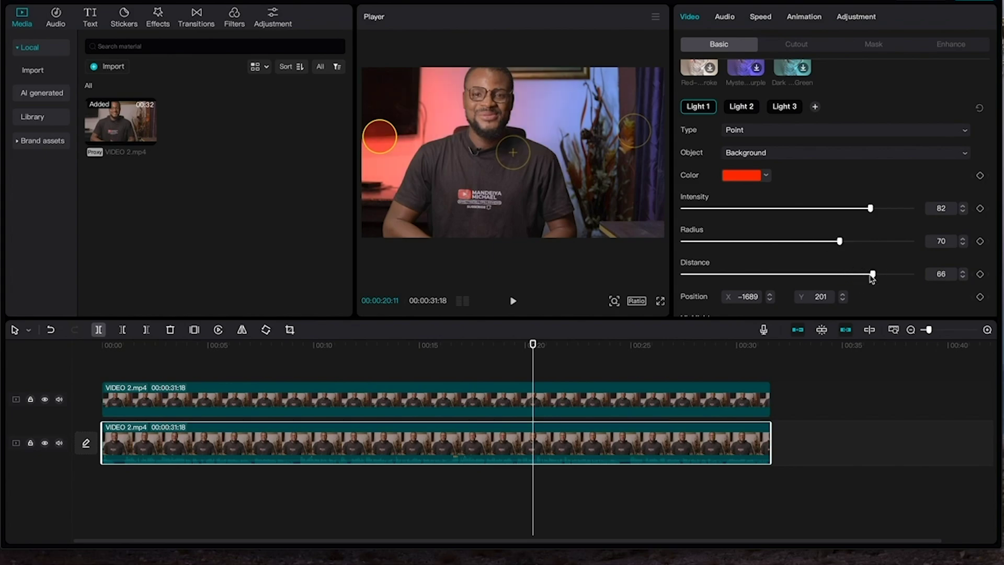
pyautogui.scroll(-1, 869, 261)
pyautogui.moveTo(388, 152); pyautogui.dragTo(385, 191)
pyautogui.moveTo(840, 236); pyautogui.dragTo(897, 204)
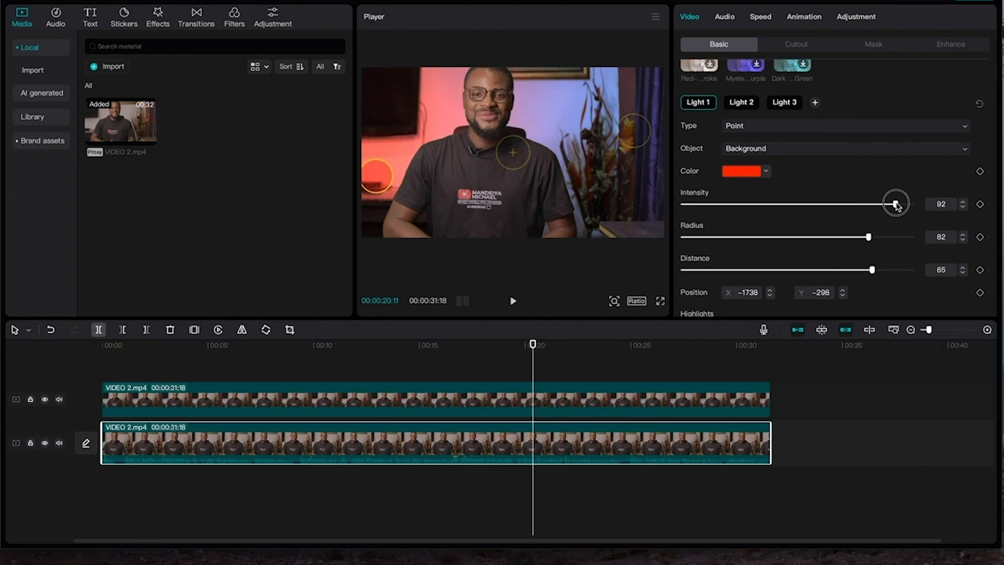
pyautogui.moveTo(875, 272); pyautogui.dragTo(889, 270)
pyautogui.scroll(-4, 889, 251)
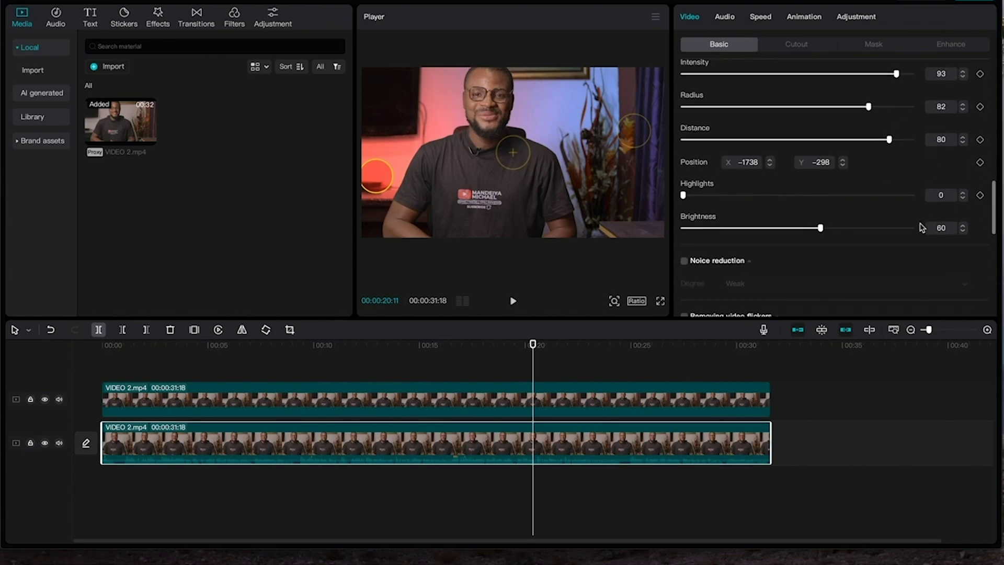
# - Lower relight brightness to 29, set highlights to 1, and shift the red light closer in
pyautogui.moveTo(819, 167); pyautogui.dragTo(750, 168)
pyautogui.moveTo(684, 135); pyautogui.dragTo(686, 134)
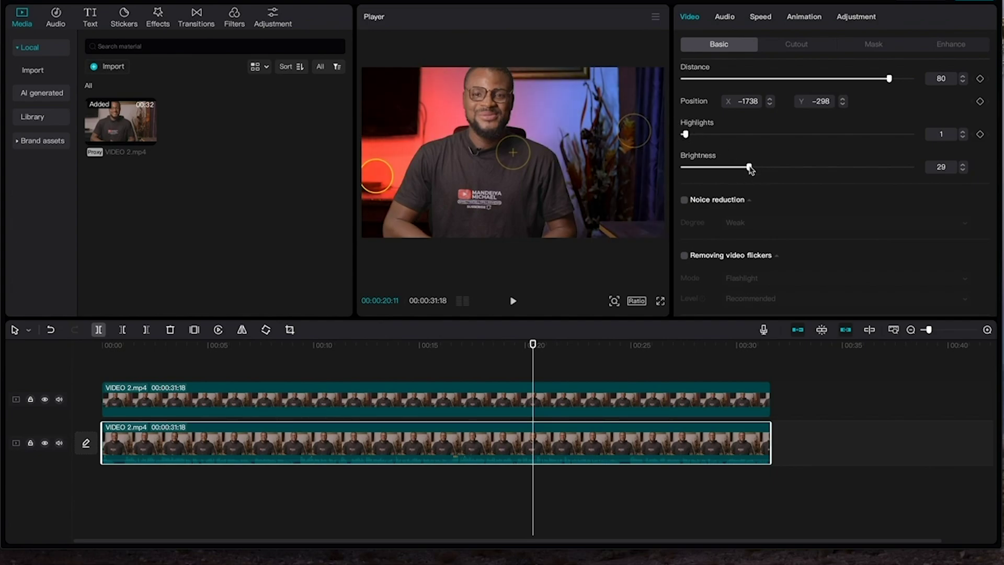
pyautogui.click(381, 224)
pyautogui.moveTo(381, 226); pyautogui.dragTo(387, 187)
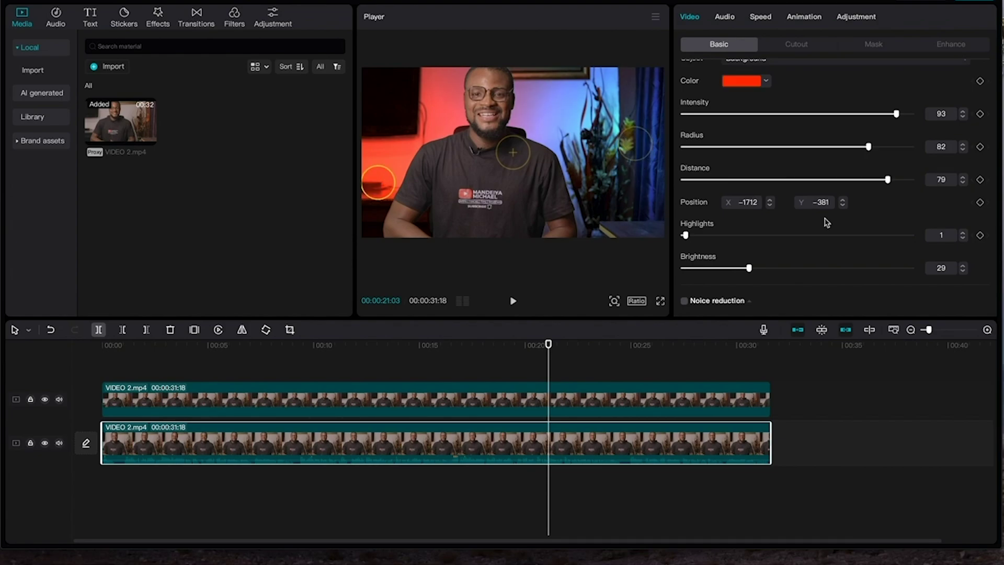
pyautogui.moveTo(885, 180); pyautogui.dragTo(781, 188)
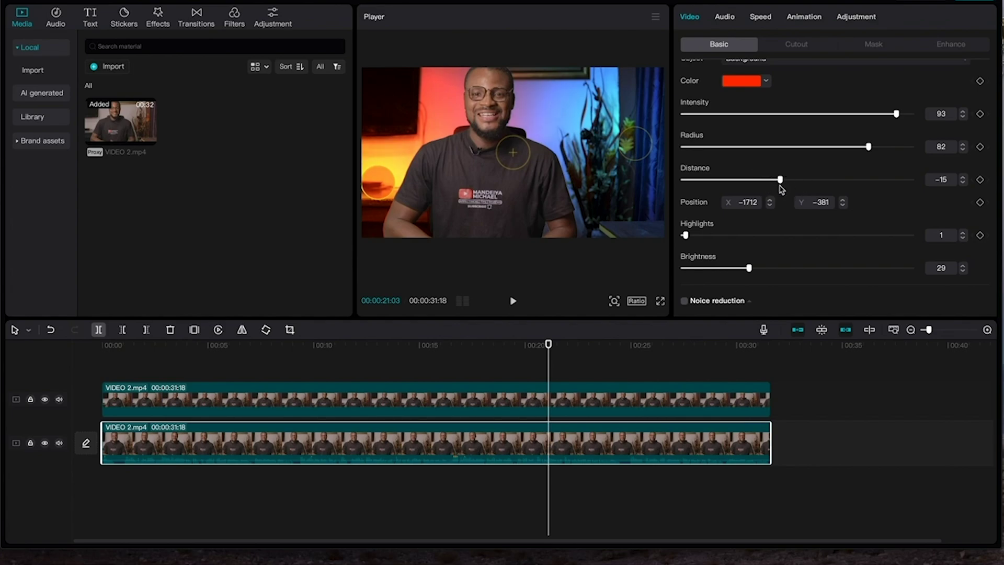
# - Move the blue light lower on the right and set the red light's distance to about -5
pyautogui.moveTo(636, 143); pyautogui.dragTo(622, 174)
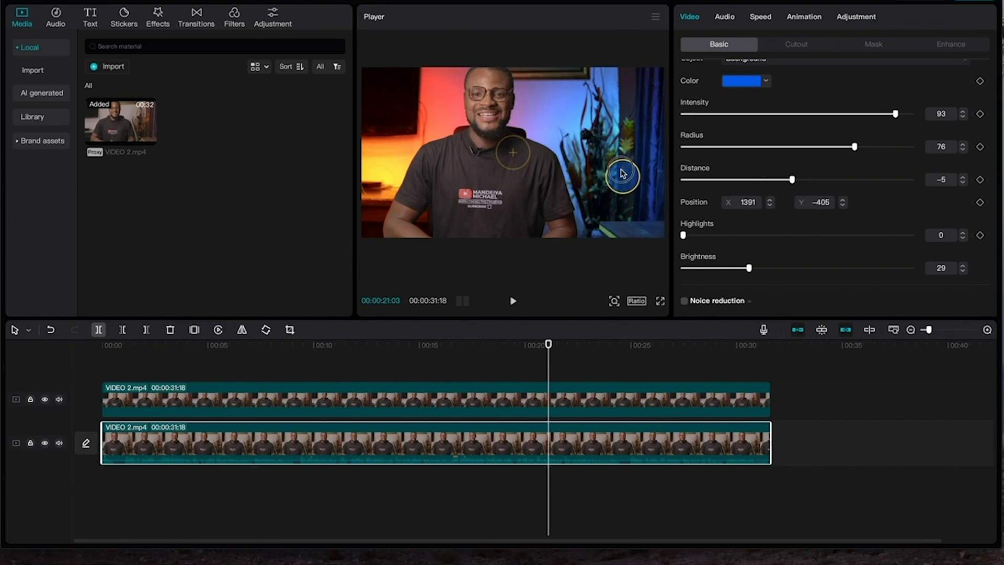
pyautogui.click(379, 183)
pyautogui.moveTo(787, 180); pyautogui.dragTo(794, 179)
pyautogui.scroll(-2, 797, 182)
pyautogui.scroll(1, 784, 181)
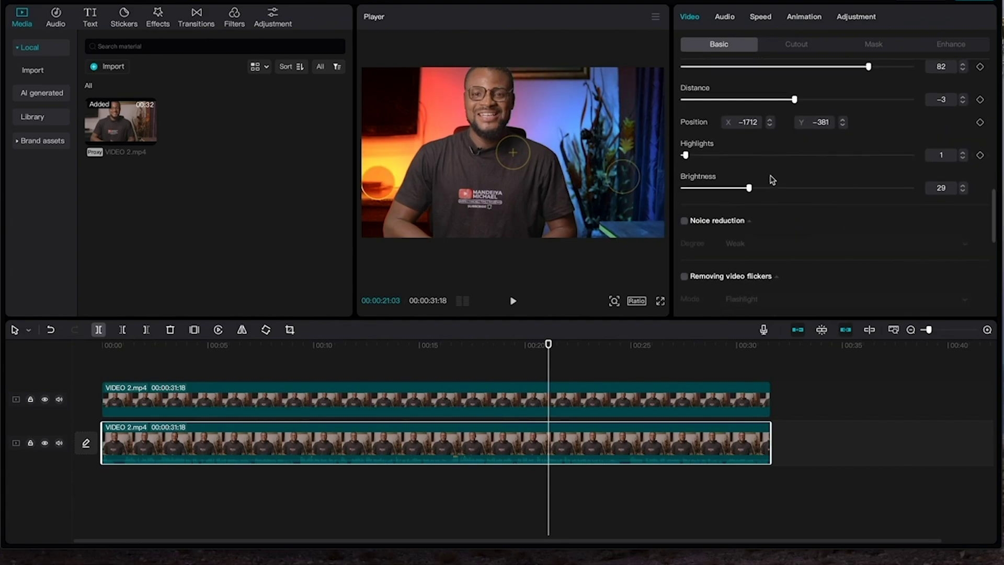
pyautogui.scroll(1, 747, 183)
pyautogui.moveTo(795, 181)
pyautogui.mouseDown()
pyautogui.moveTo(827, 181)
pyautogui.moveTo(792, 181)
pyautogui.mouseUp()
pyautogui.scroll(2, 832, 219)
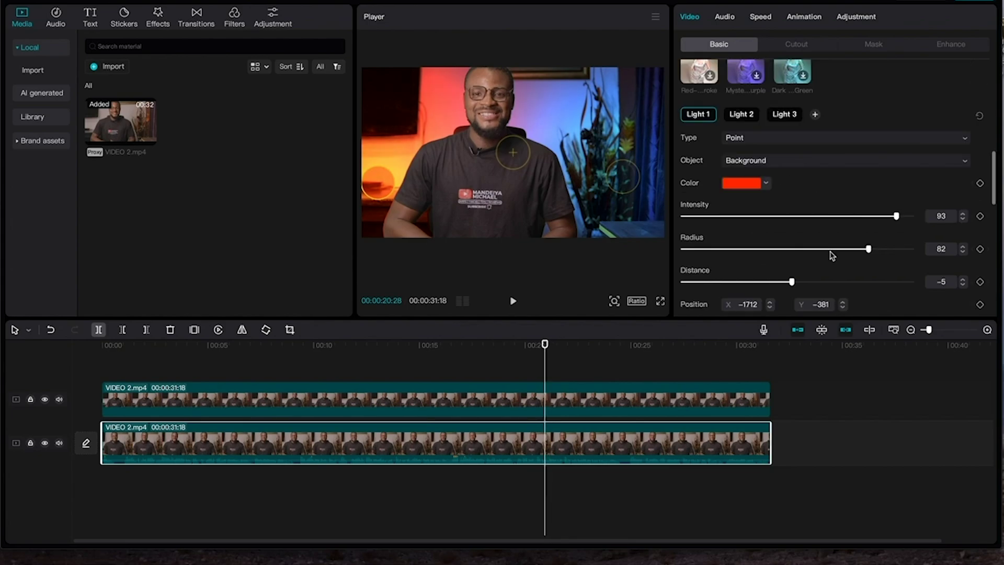
pyautogui.scroll(1, 832, 257)
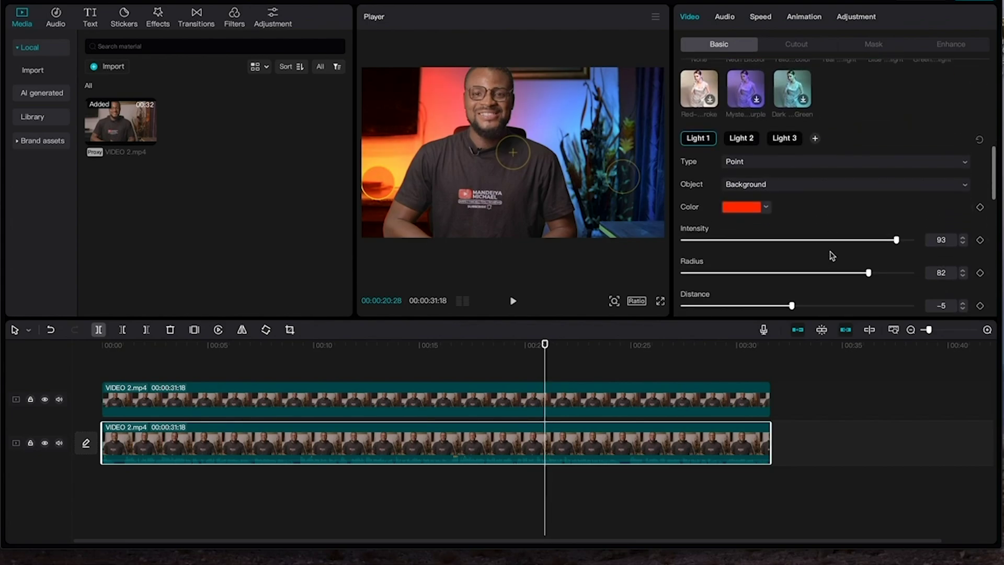
# - Enable Relight on the upper clip with a soft facial preset aimed only at People
pyautogui.click(499, 401)
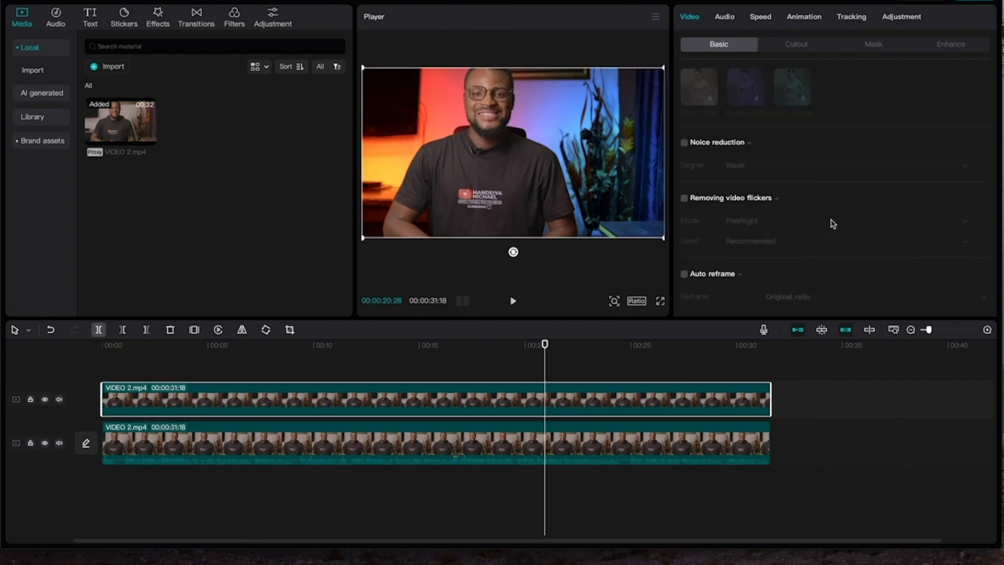
pyautogui.scroll(3, 831, 223)
pyautogui.scroll(3, 833, 224)
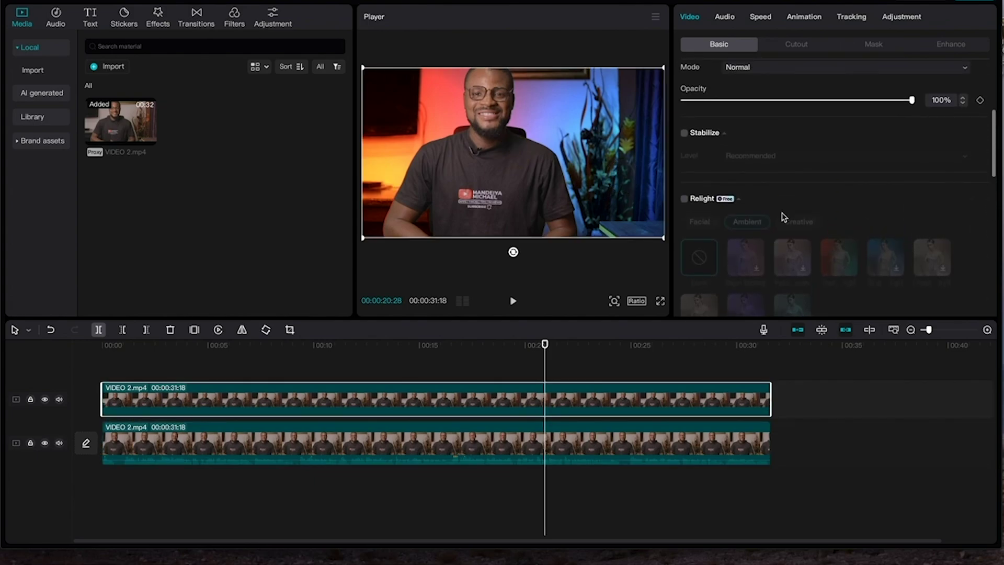
pyautogui.click(684, 202)
pyautogui.scroll(-1, 690, 193)
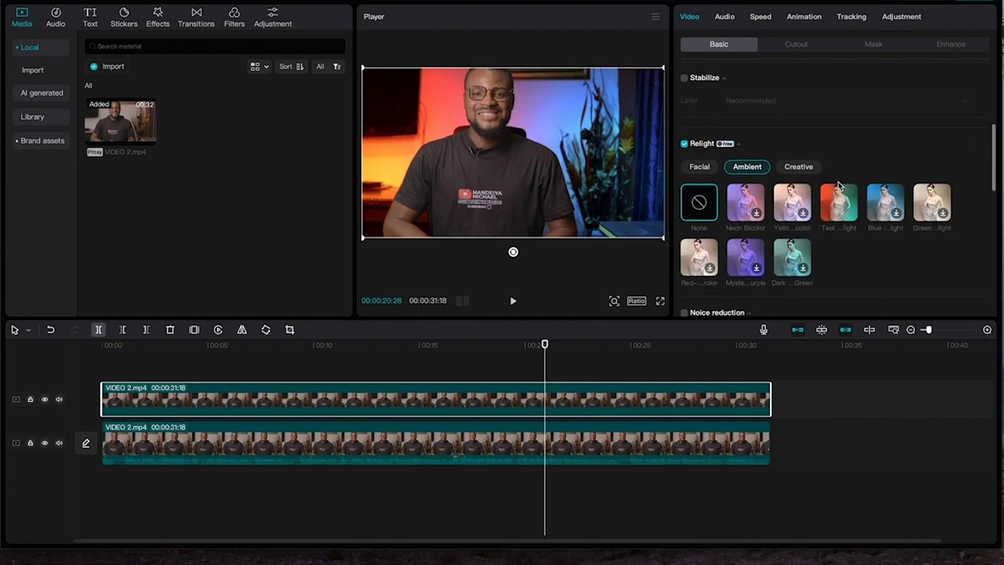
pyautogui.click(700, 167)
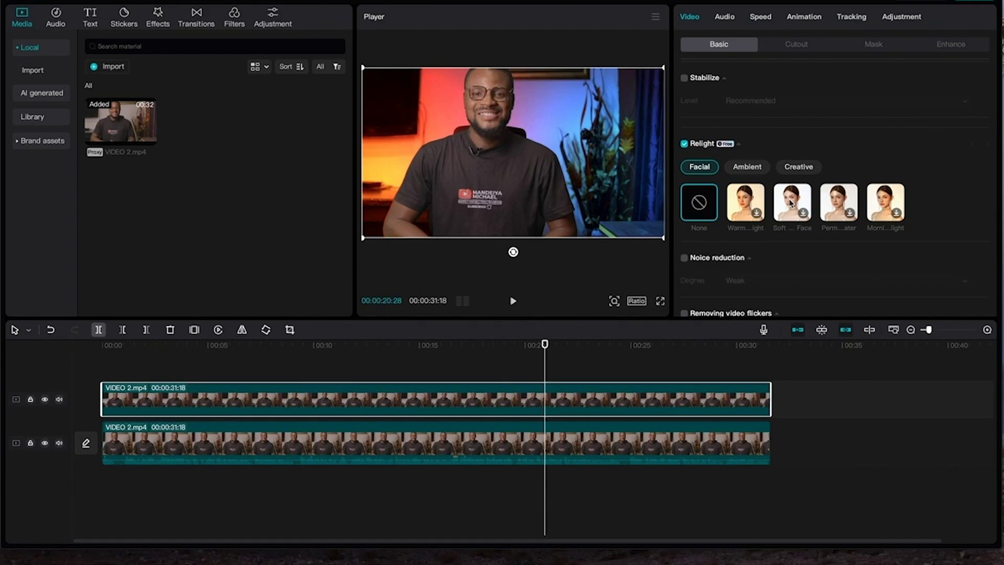
pyautogui.click(800, 197)
pyautogui.scroll(-2, 709, 211)
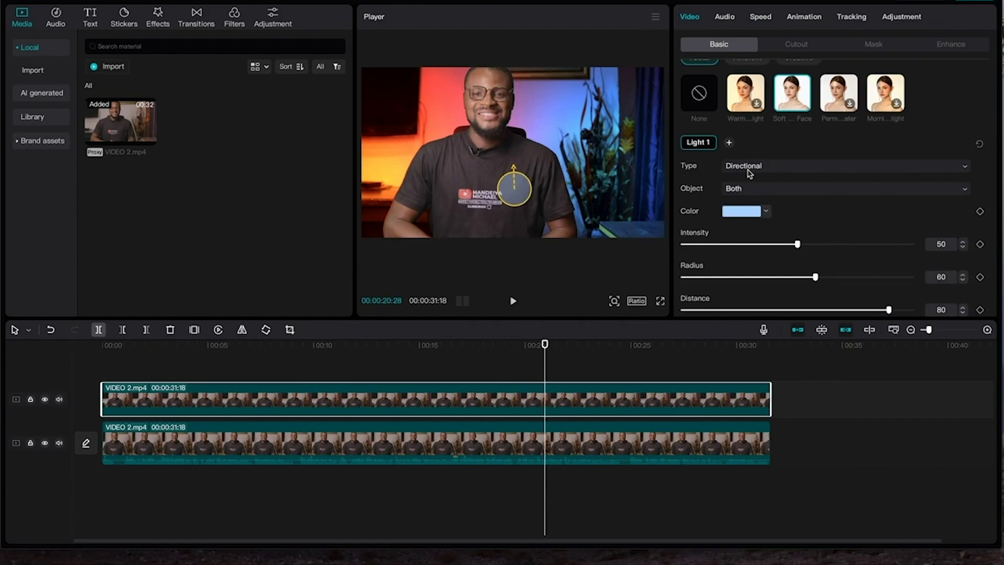
pyautogui.click(751, 206)
# - Tune the pale blue face light to intensity 74, radius 66, distance 6 and reposition it on the person
pyautogui.scroll(-1, 897, 232)
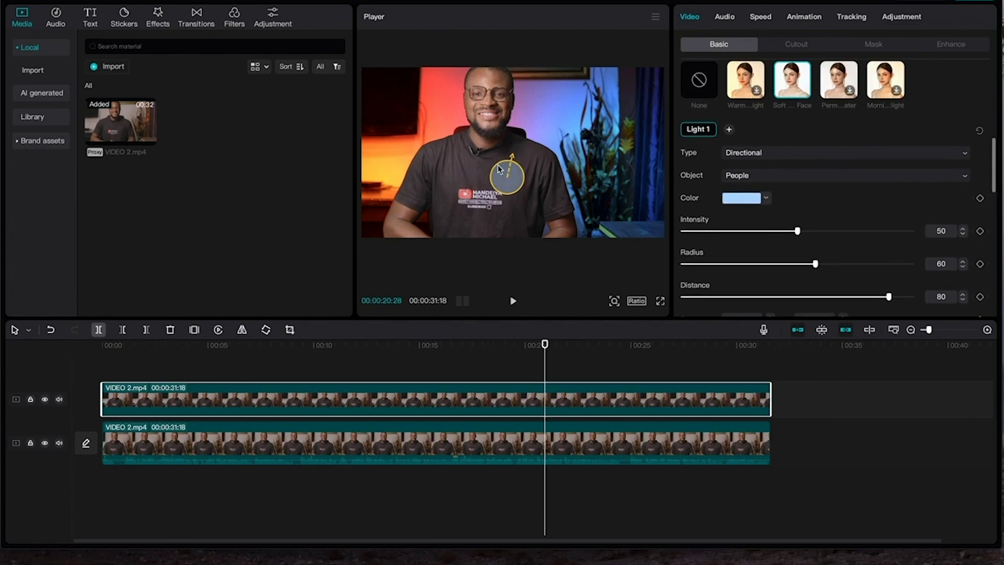
pyautogui.moveTo(498, 169); pyautogui.dragTo(501, 196)
pyautogui.scroll(-3, 841, 204)
pyautogui.moveTo(889, 229); pyautogui.dragTo(780, 230)
pyautogui.moveTo(797, 163); pyautogui.dragTo(782, 198)
pyautogui.scroll(-5, 843, 262)
pyautogui.moveTo(912, 226); pyautogui.dragTo(842, 222)
pyautogui.scroll(8, 868, 235)
pyautogui.moveTo(783, 254); pyautogui.dragTo(761, 255)
pyautogui.moveTo(504, 206); pyautogui.dragTo(528, 187)
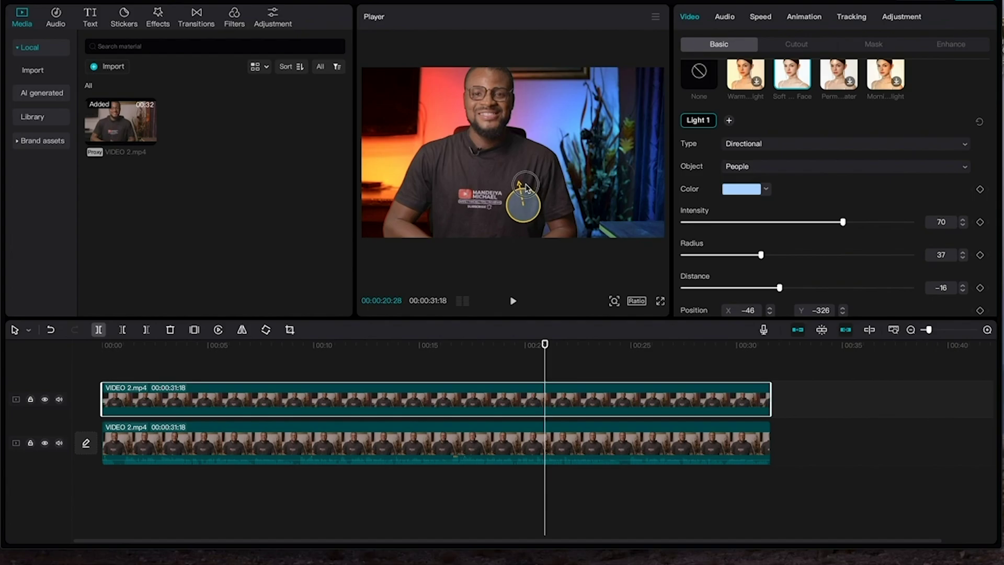
pyautogui.scroll(-3, 816, 230)
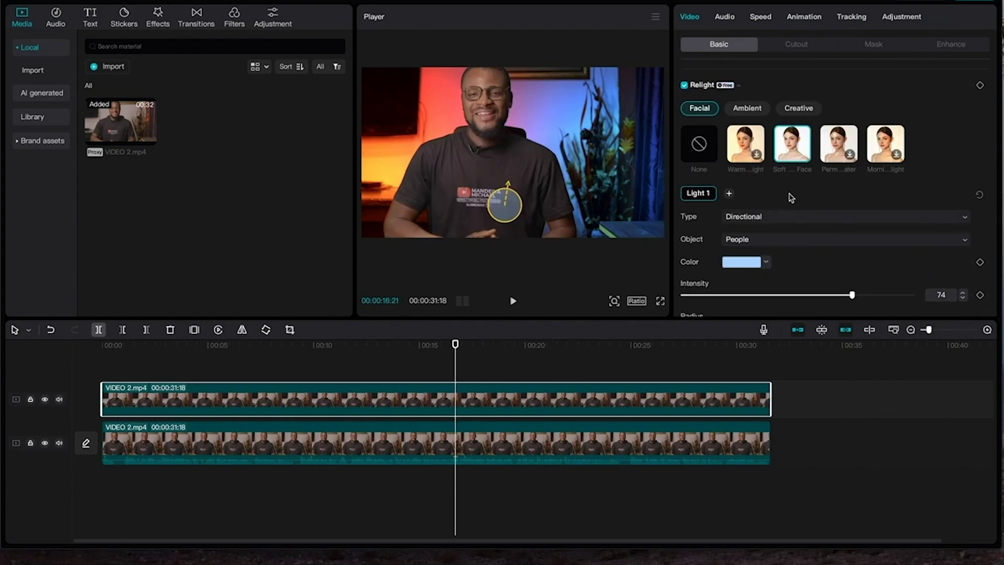
pyautogui.scroll(-2, 789, 197)
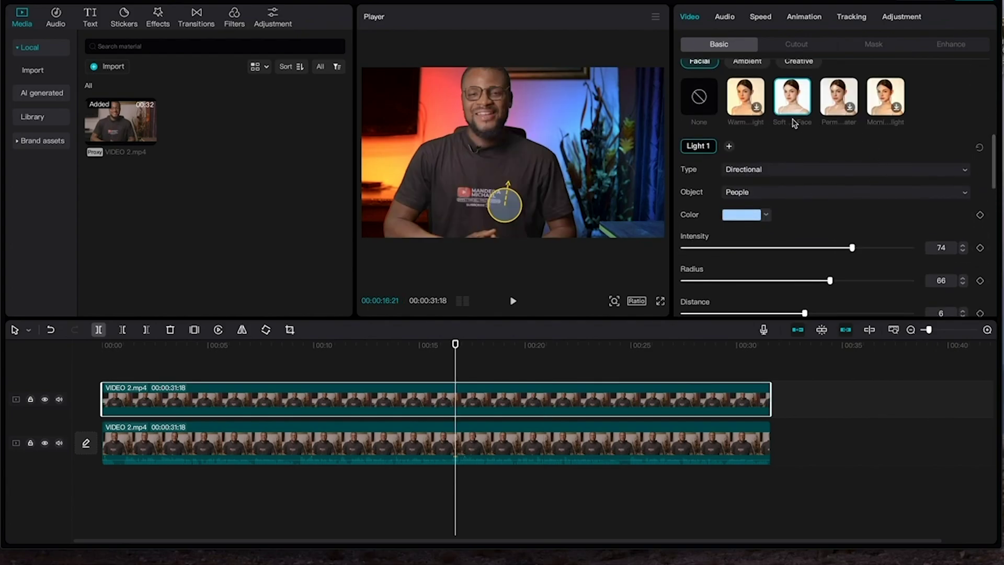
# - Add a second light to the upper clip and make it Directional
pyautogui.click(728, 147)
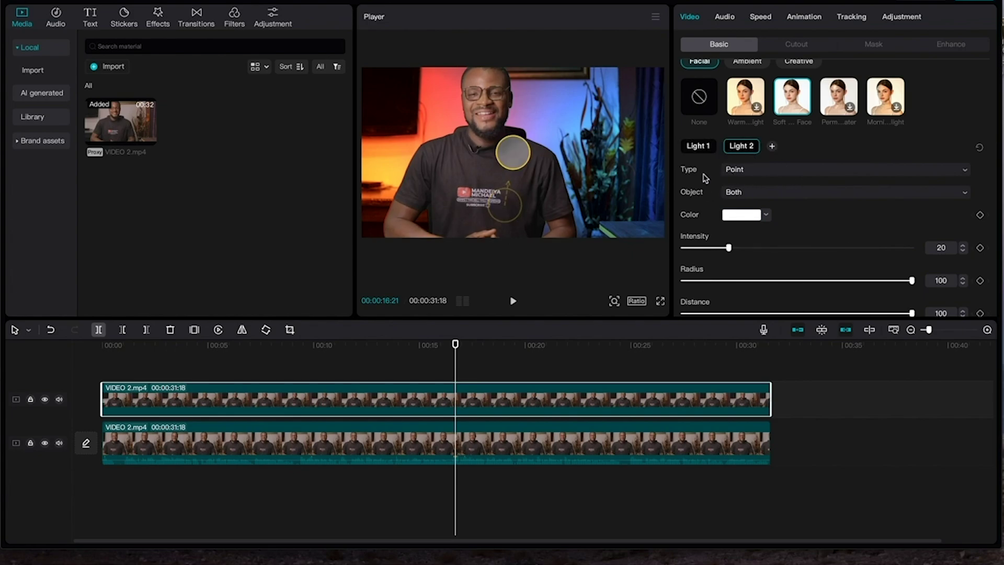
pyautogui.click(908, 170)
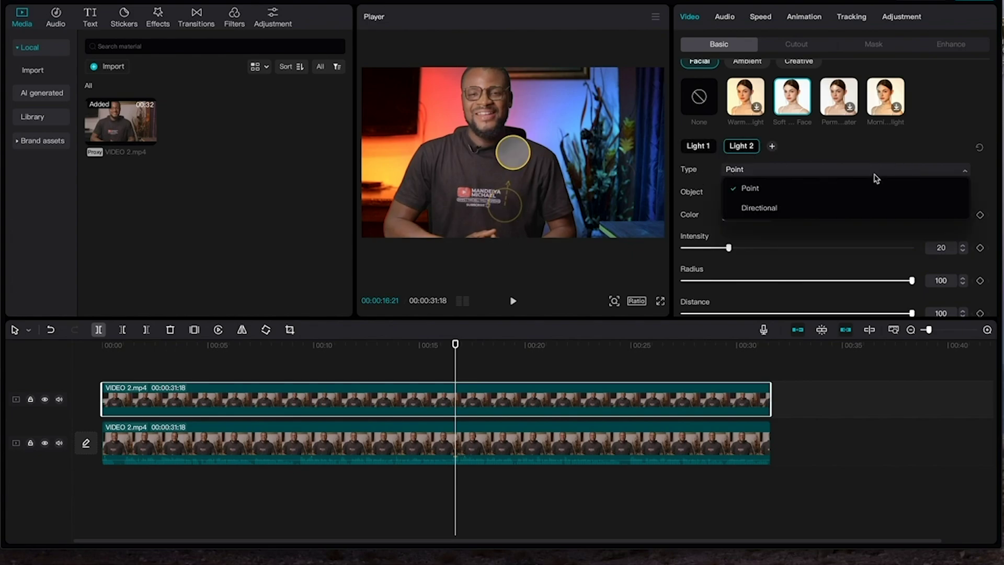
pyautogui.click(768, 210)
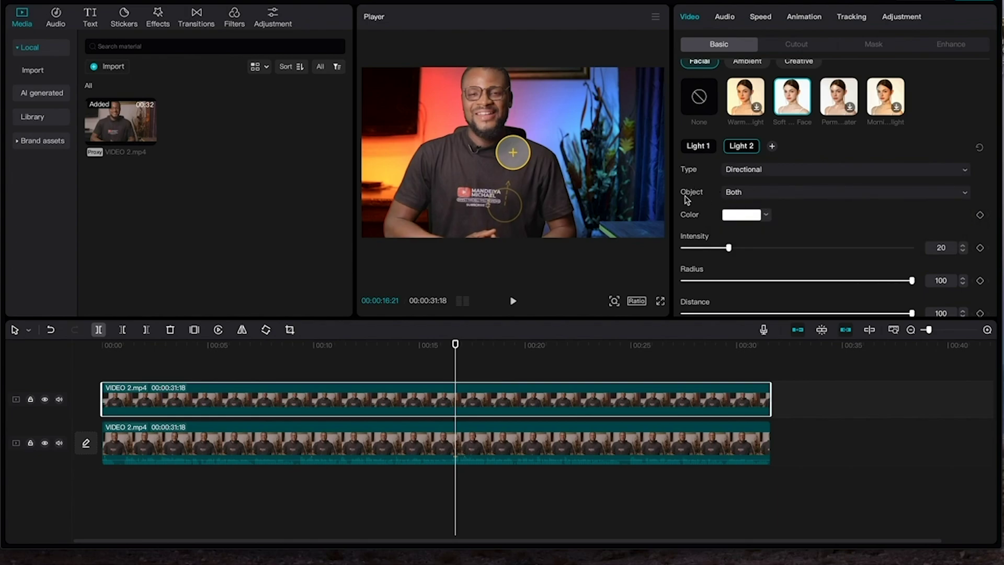
pyautogui.moveTo(521, 156); pyautogui.dragTo(576, 131)
# - Colour the second light, move it to the frame's left side and increase its distance
pyautogui.click(741, 214)
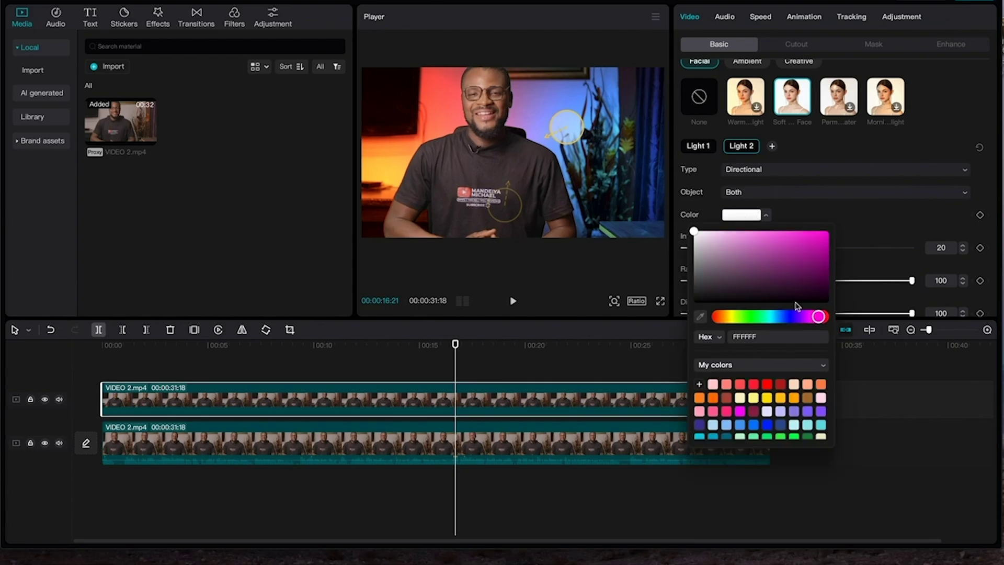
pyautogui.click(778, 261)
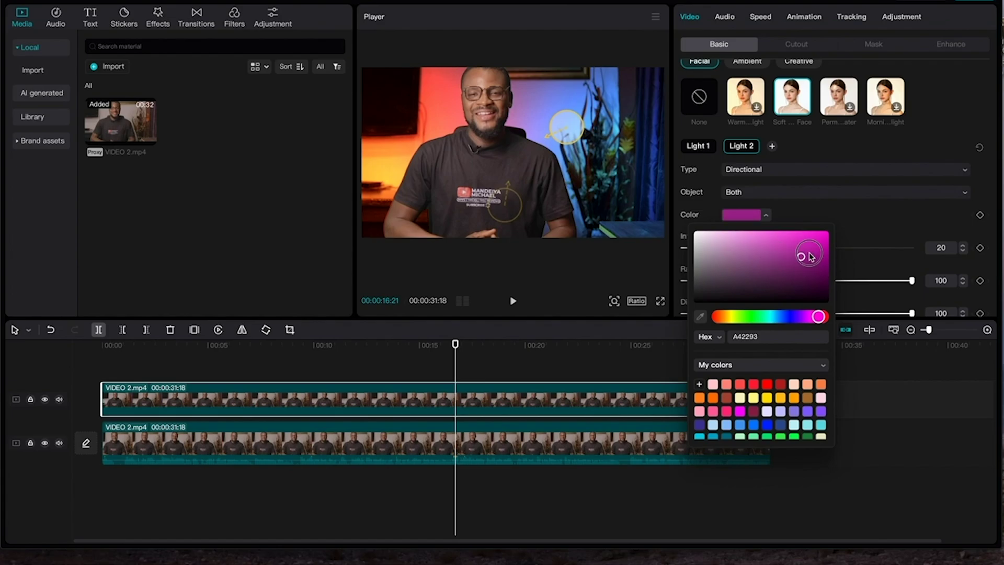
pyautogui.click(700, 436)
pyautogui.moveTo(588, 163)
pyautogui.mouseDown()
pyautogui.moveTo(413, 176)
pyautogui.moveTo(384, 145)
pyautogui.mouseUp()
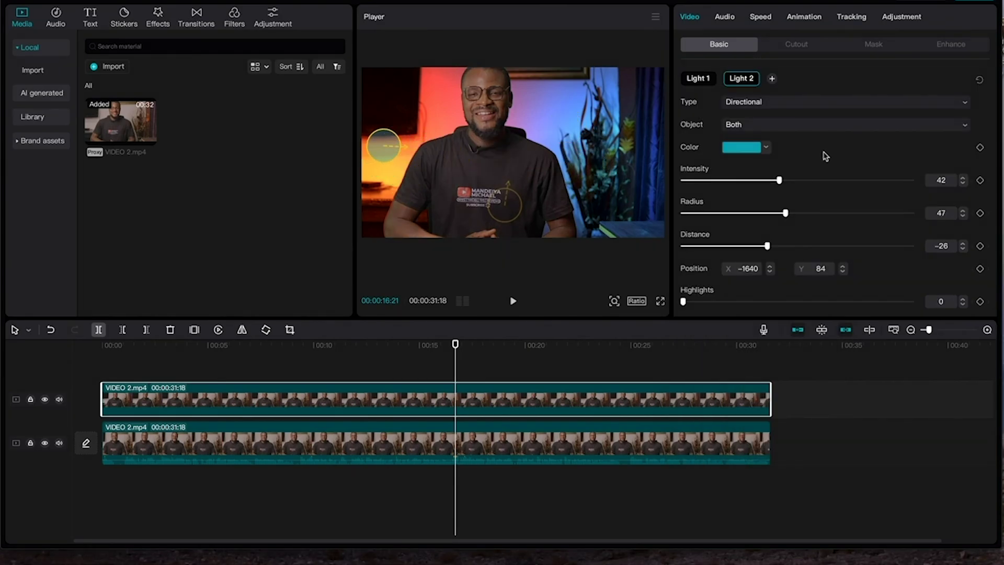
pyautogui.moveTo(762, 250); pyautogui.dragTo(820, 250)
pyautogui.click(740, 148)
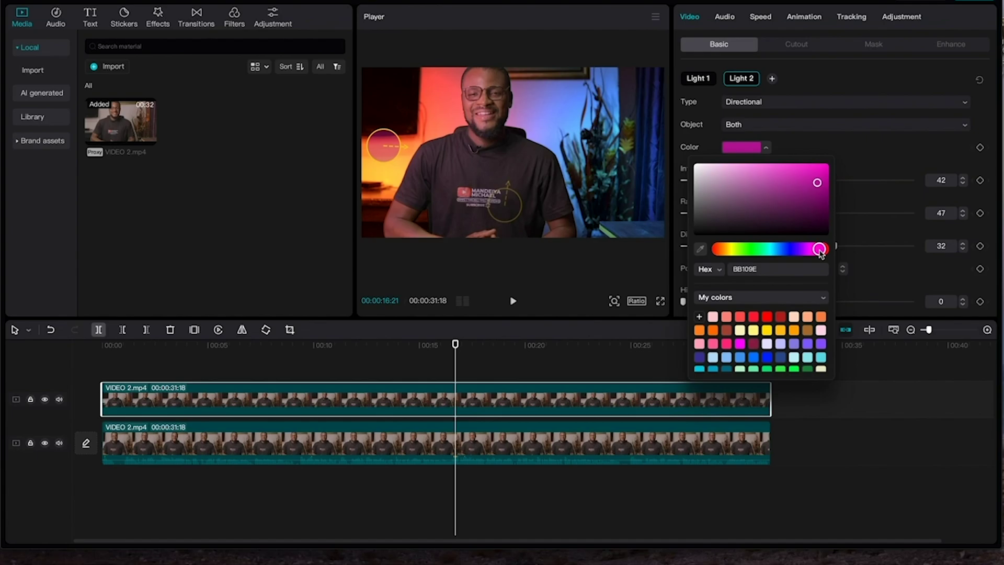
pyautogui.moveTo(820, 250); pyautogui.dragTo(748, 247)
pyautogui.click(845, 140)
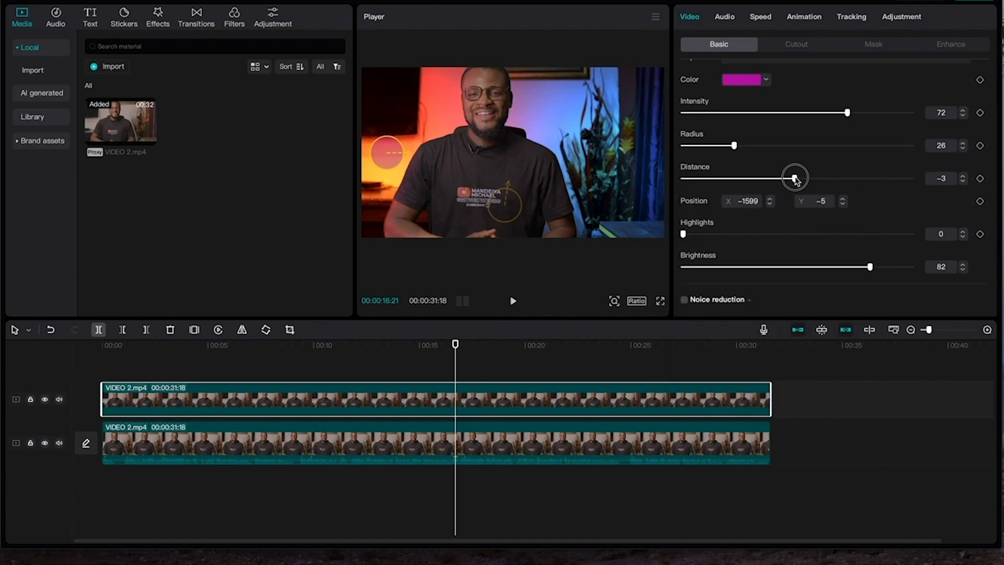
pyautogui.moveTo(796, 177); pyautogui.dragTo(797, 179)
# - Settle the second light on saturated magenta D100A2 with intensity 72 and radius 28
pyautogui.click(749, 81)
pyautogui.click(719, 182)
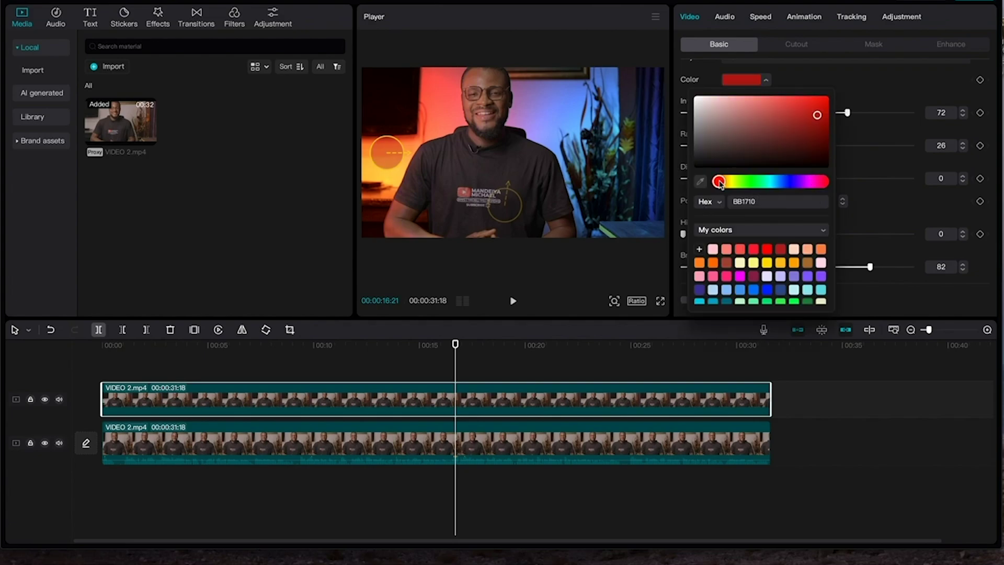
pyautogui.click(777, 181)
pyautogui.click(871, 85)
pyautogui.click(767, 80)
pyautogui.moveTo(775, 182); pyautogui.dragTo(821, 182)
pyautogui.moveTo(819, 114); pyautogui.dragTo(839, 113)
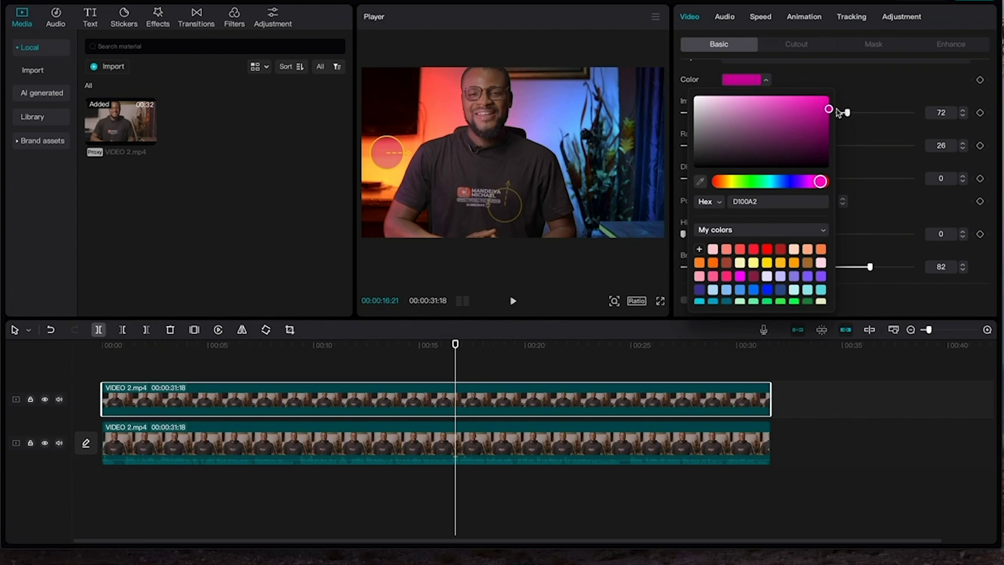
pyautogui.click(922, 114)
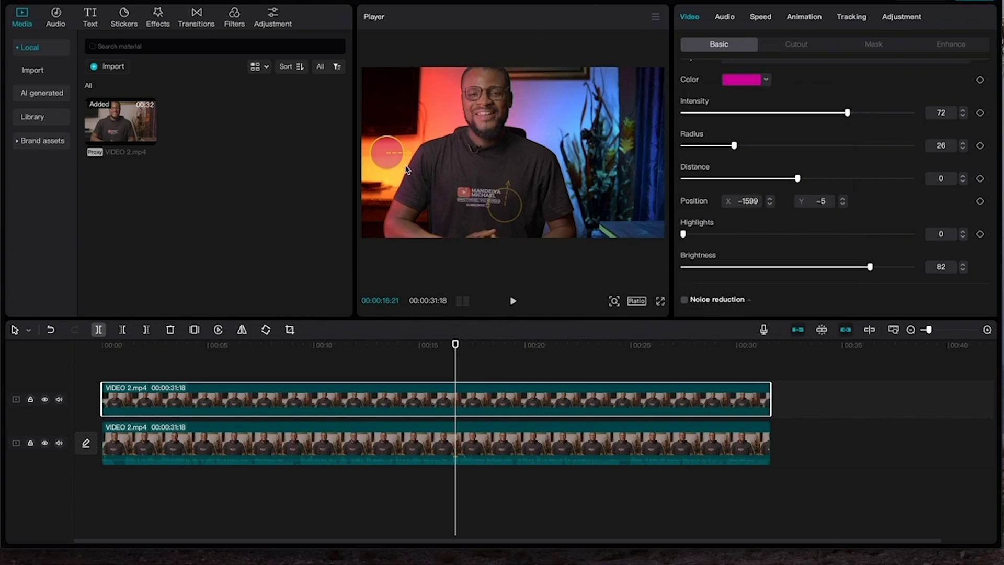
pyautogui.moveTo(735, 146); pyautogui.dragTo(741, 147)
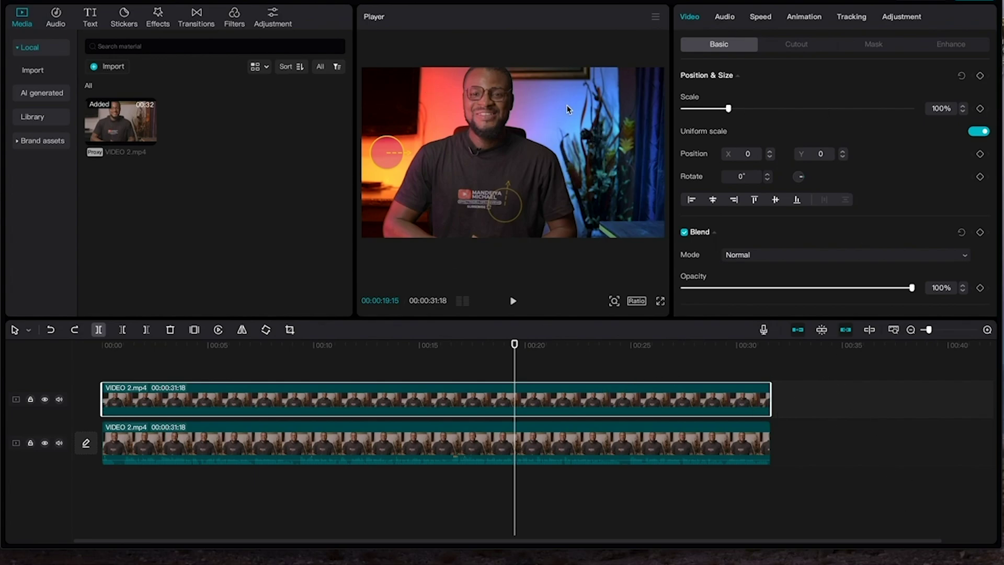
pyautogui.click(158, 15)
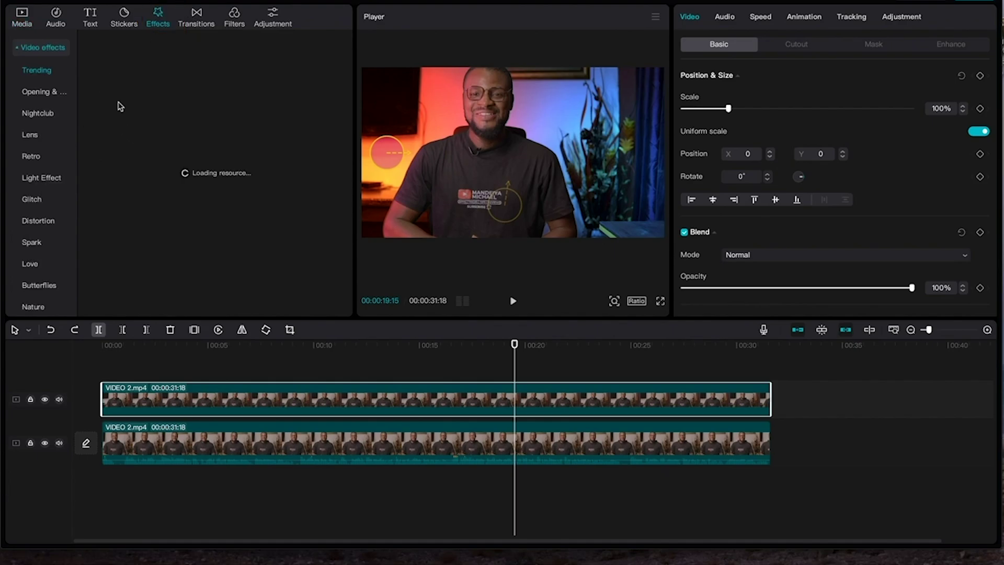
# - Drag the Lens Blur effect onto the lower video clip and set its strength to 6
pyautogui.click(32, 135)
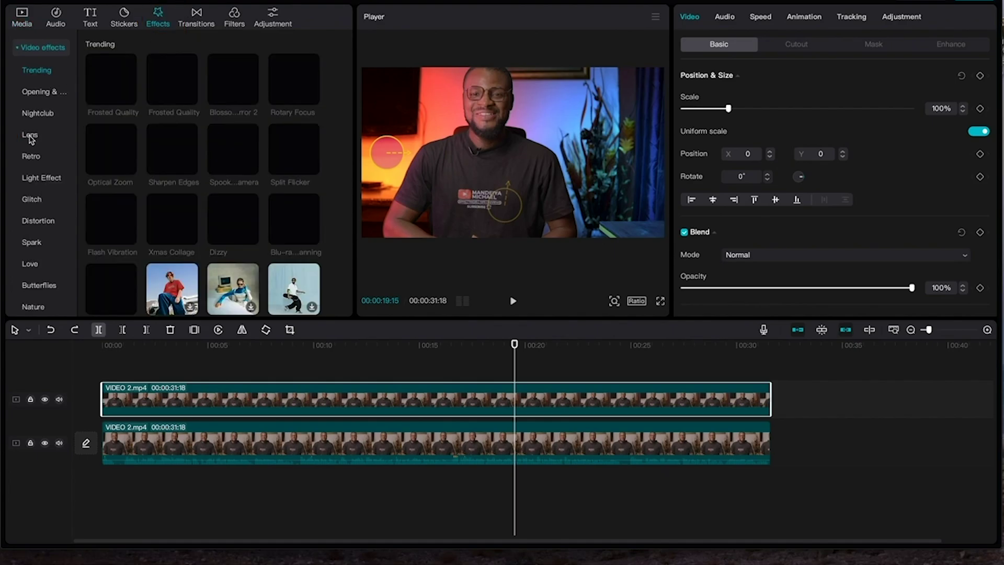
pyautogui.scroll(-2, 211, 213)
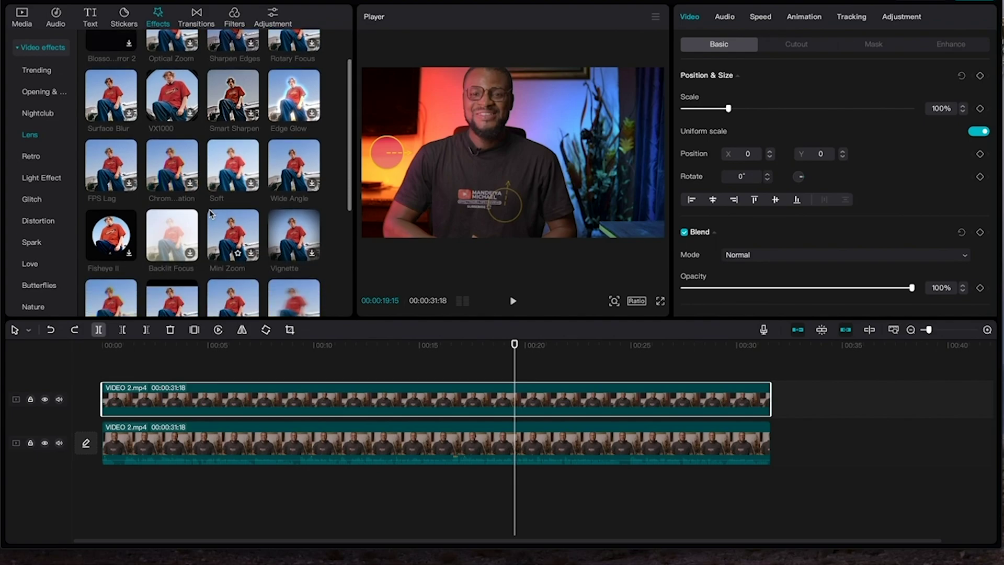
pyautogui.scroll(-4, 211, 213)
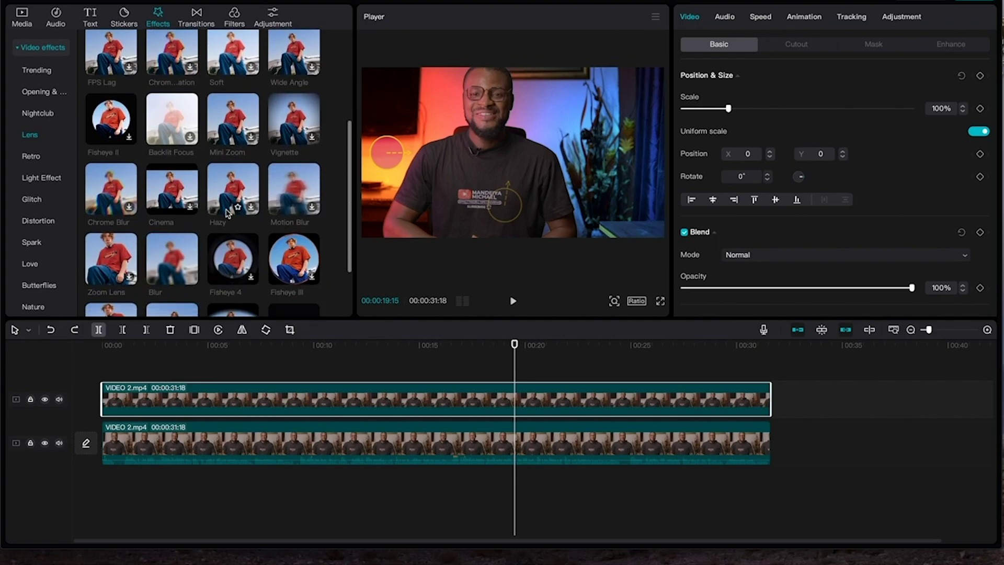
pyautogui.scroll(-3, 220, 214)
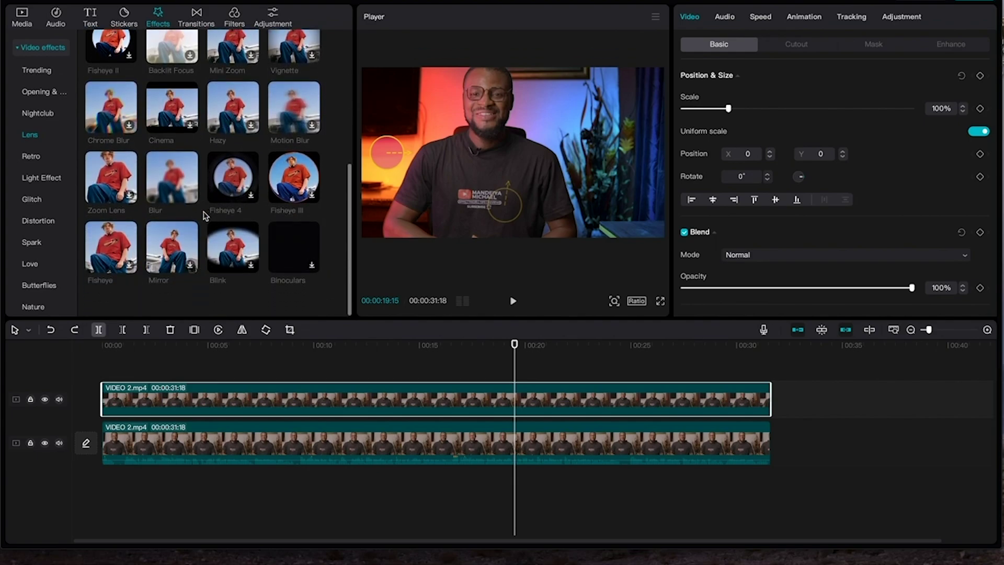
pyautogui.moveTo(160, 174); pyautogui.dragTo(400, 442)
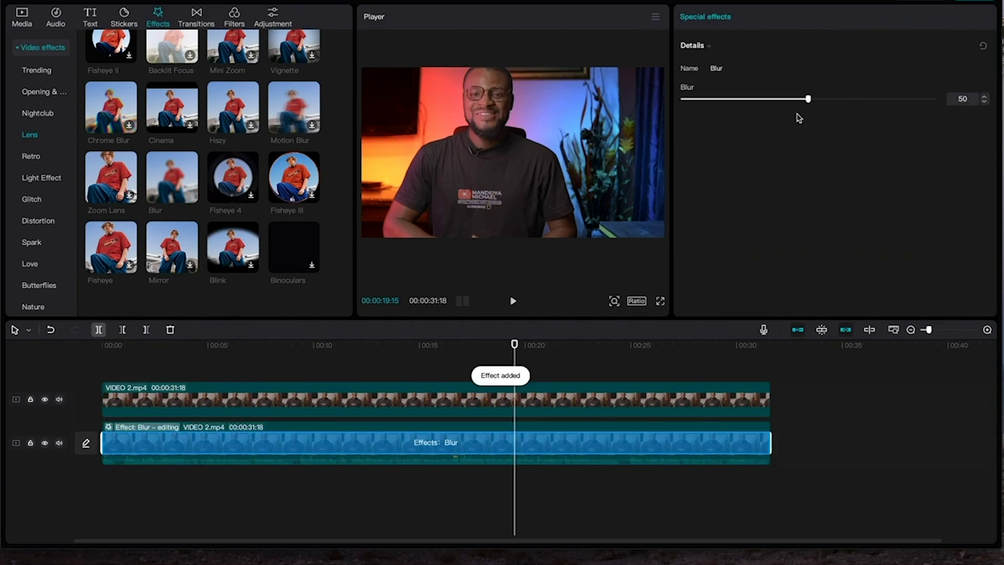
pyautogui.moveTo(809, 100); pyautogui.dragTo(697, 113)
pyautogui.click(699, 100)
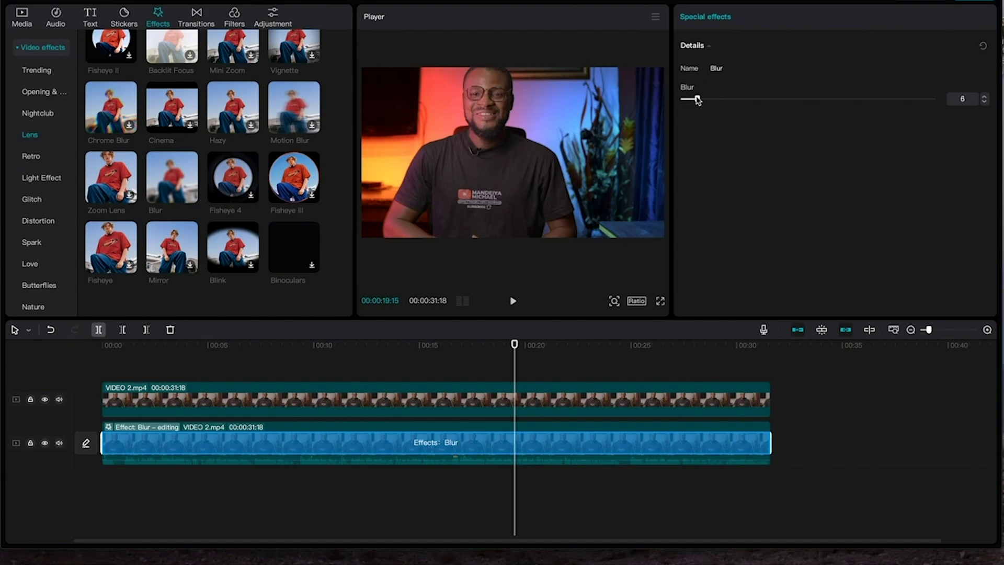
pyautogui.click(496, 346)
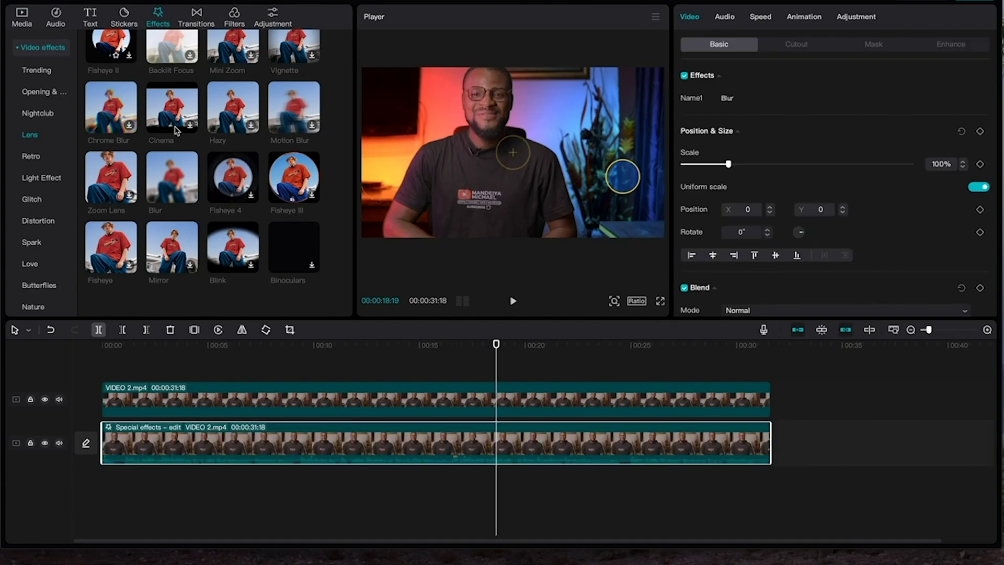
# - Add a Custom adjustment layer and stretch it to the end of the video
pyautogui.click(271, 16)
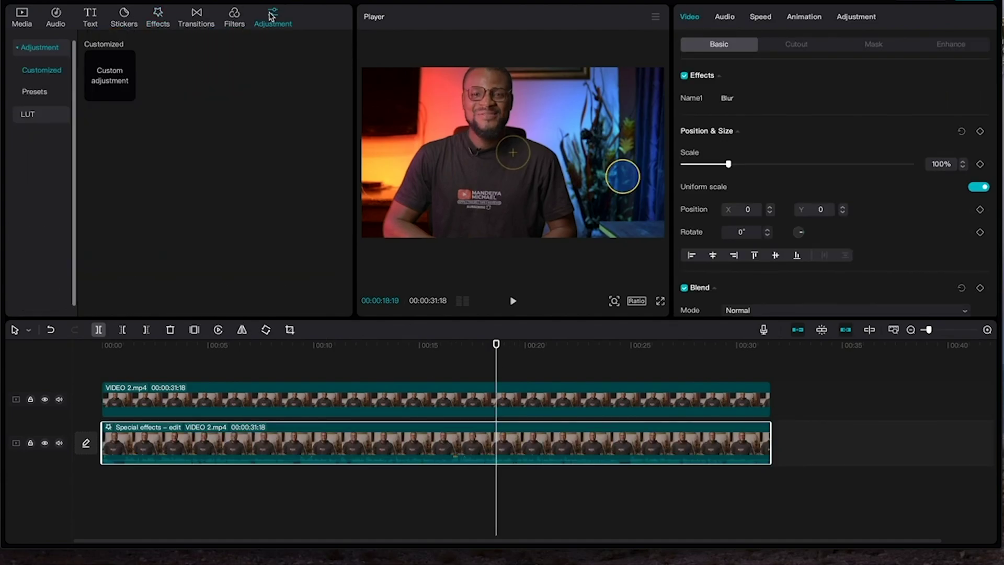
pyautogui.moveTo(100, 81); pyautogui.dragTo(98, 378)
pyautogui.moveTo(165, 383); pyautogui.dragTo(772, 383)
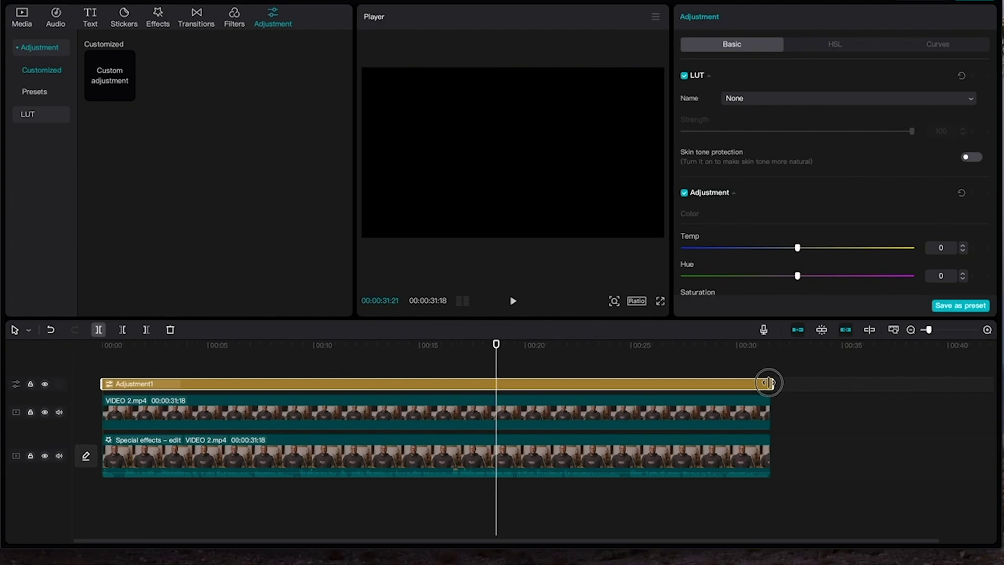
# - Grade the adjustment layer with saturation 2, brightness 1, vignette 2 and sharpen 5
pyautogui.scroll(-2, 800, 201)
pyautogui.moveTo(800, 199)
pyautogui.mouseDown()
pyautogui.moveTo(809, 200)
pyautogui.moveTo(800, 198)
pyautogui.mouseUp()
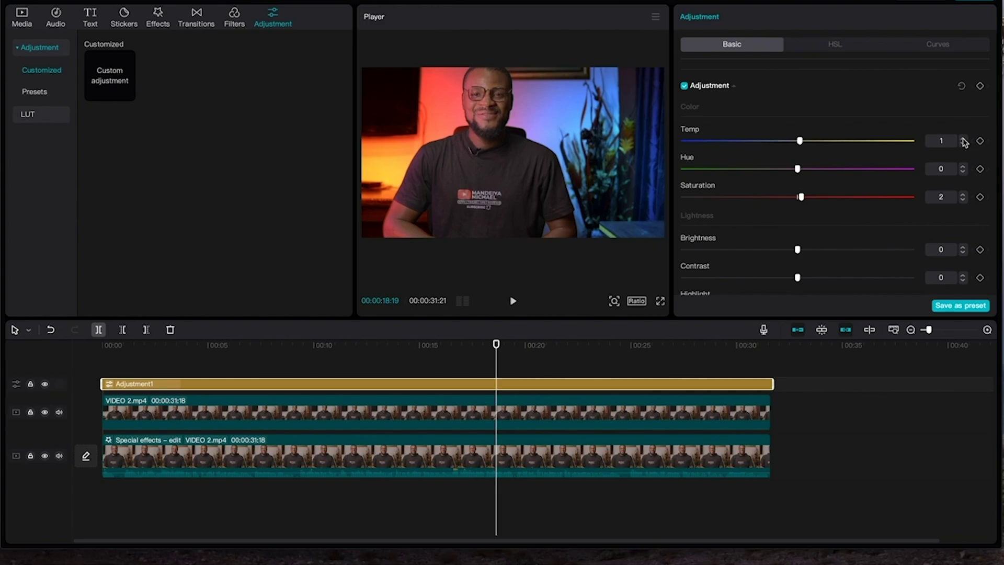
pyautogui.scroll(-2, 820, 209)
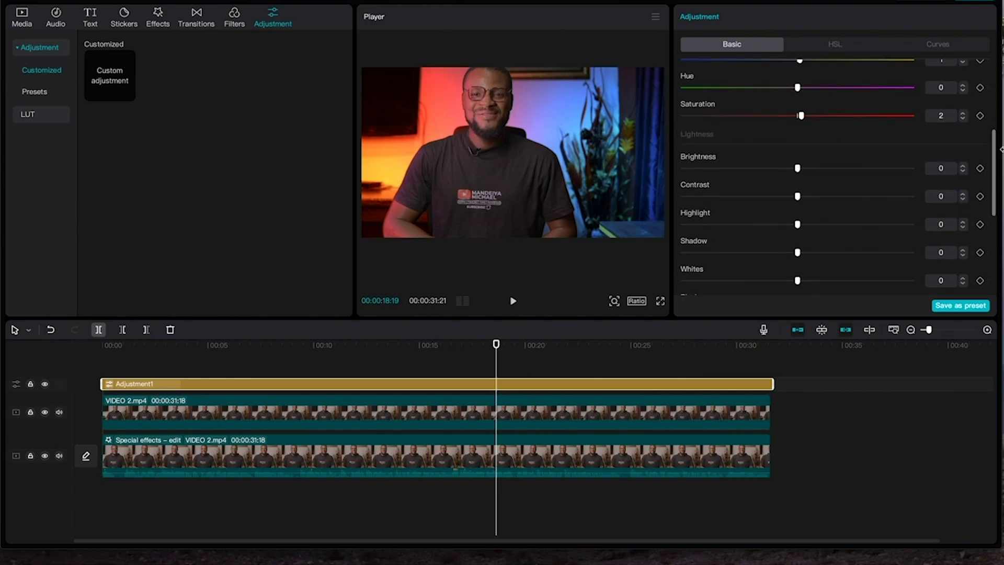
pyautogui.click(963, 165)
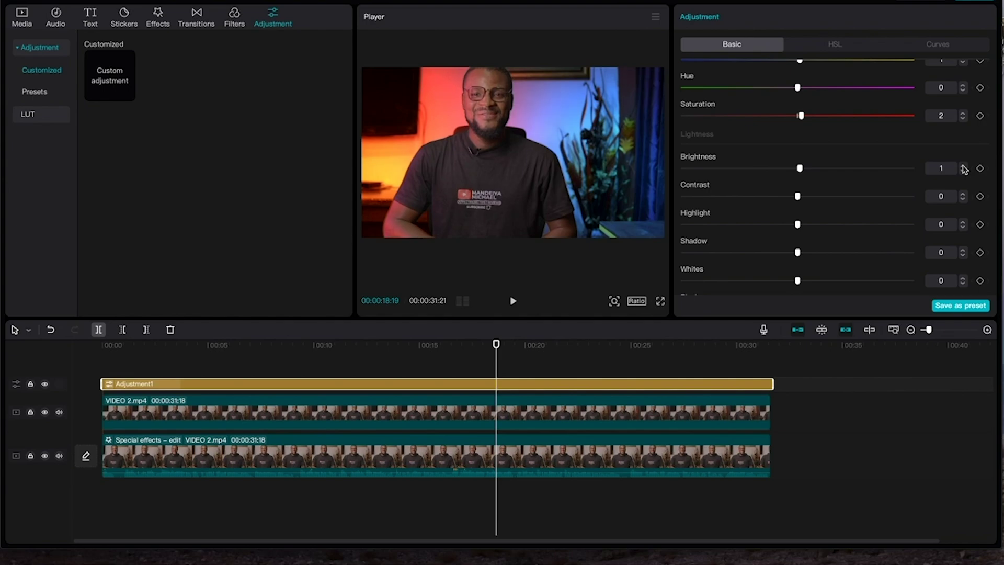
pyautogui.scroll(-5, 837, 287)
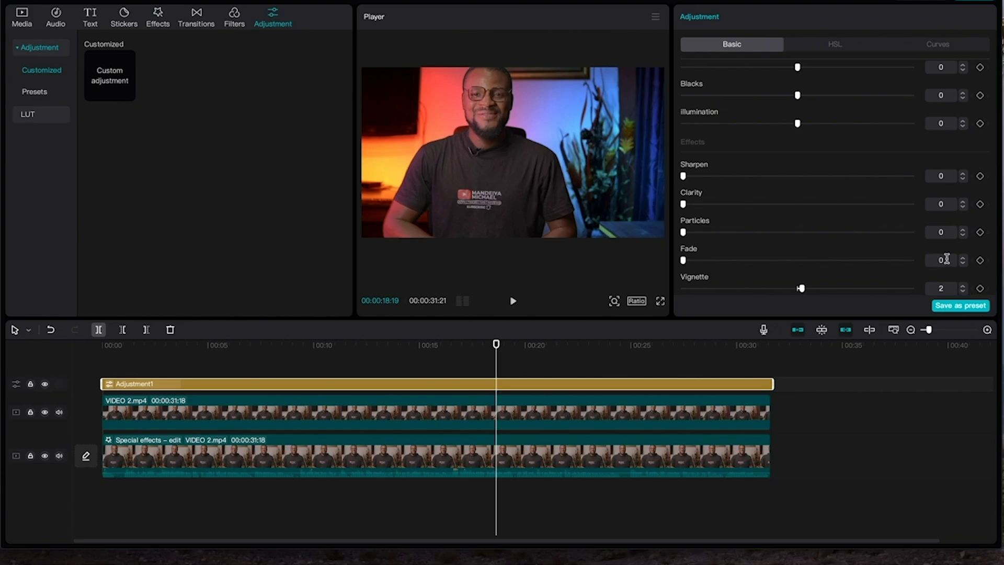
pyautogui.scroll(2, 720, 226)
pyautogui.moveTo(684, 217); pyautogui.dragTo(691, 217)
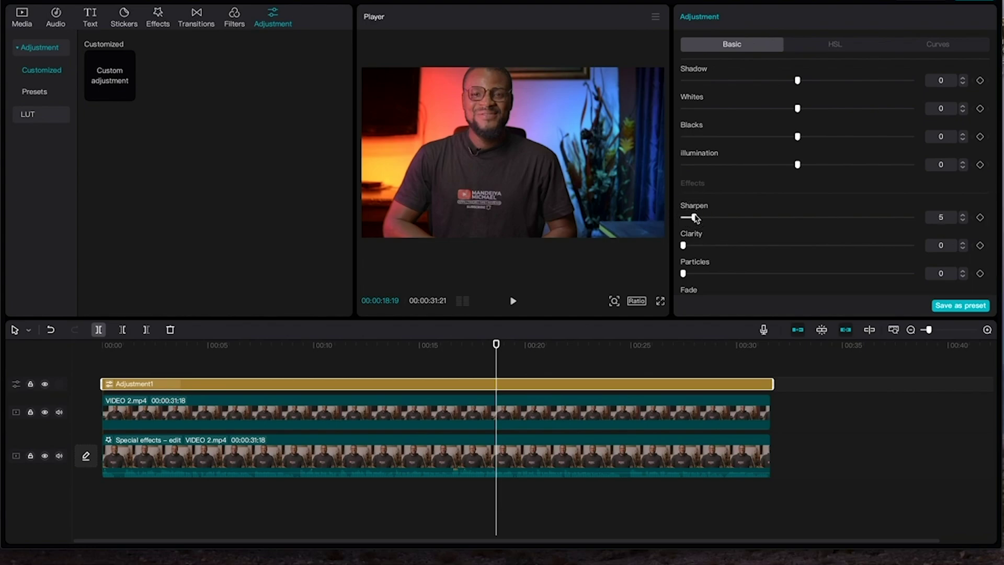
pyautogui.click(408, 370)
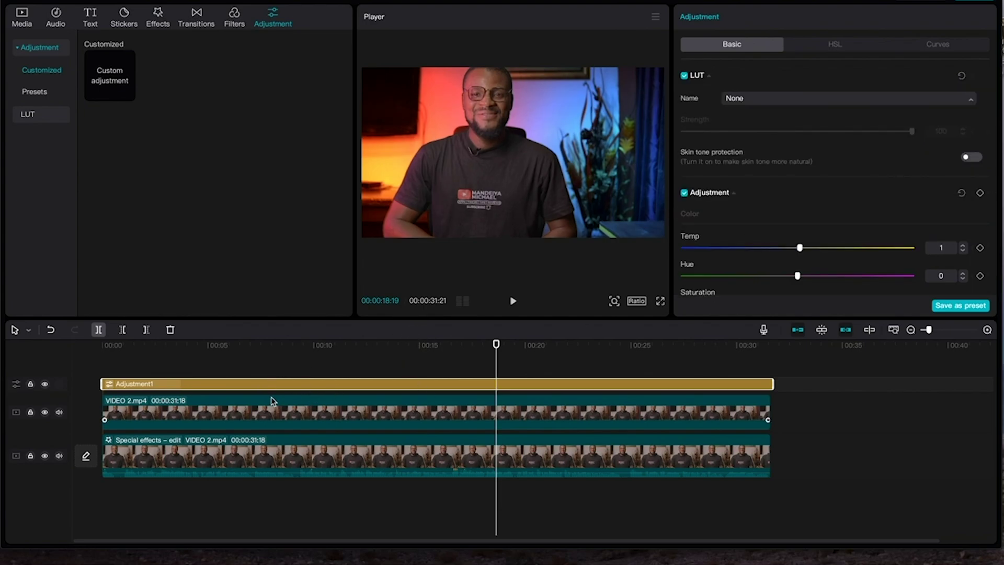